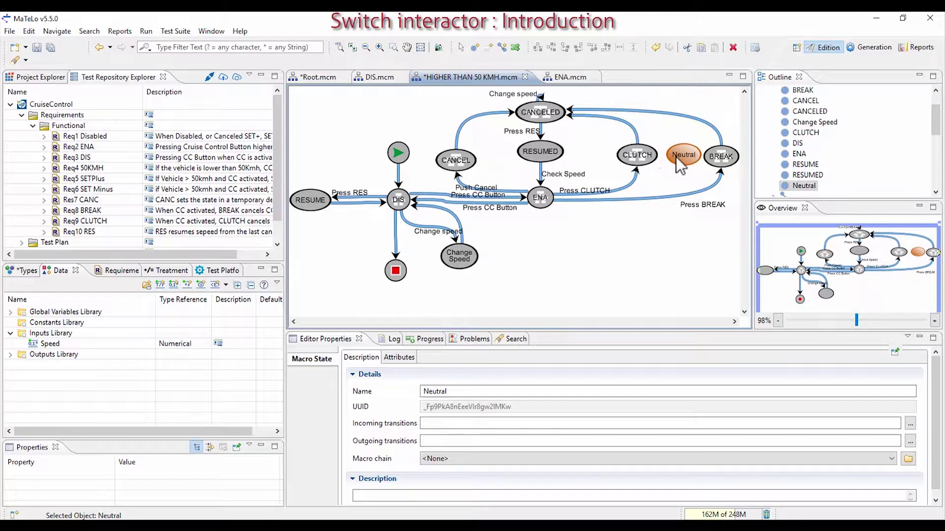
- Redirect the Press CLUTCH transition from ENA so that it targets the Neutral state instead of CLUTCH
click(637, 171)
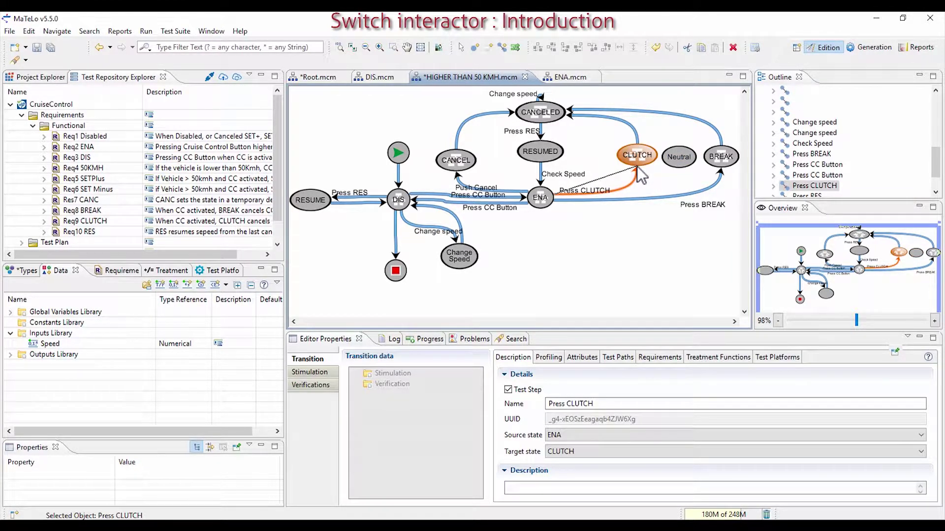
drag(635, 170, 686, 167)
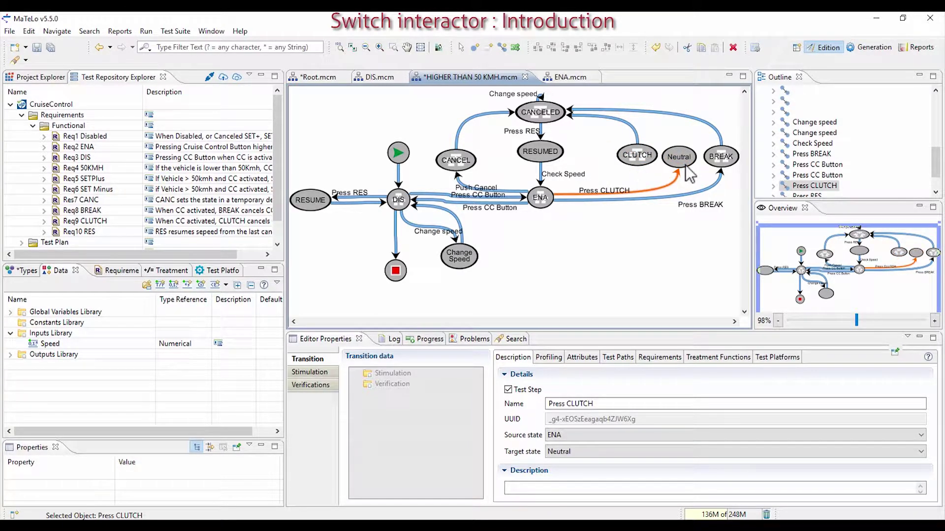
click(682, 176)
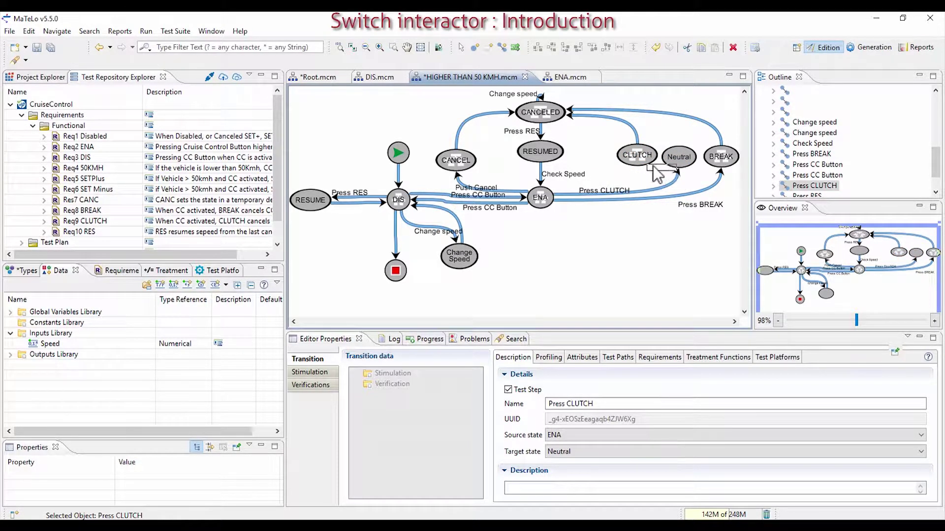
click(674, 170)
mouse_move(675, 170)
mouse_down()
mouse_move(638, 169)
mouse_move(674, 167)
mouse_move(657, 173)
mouse_move(681, 180)
mouse_up()
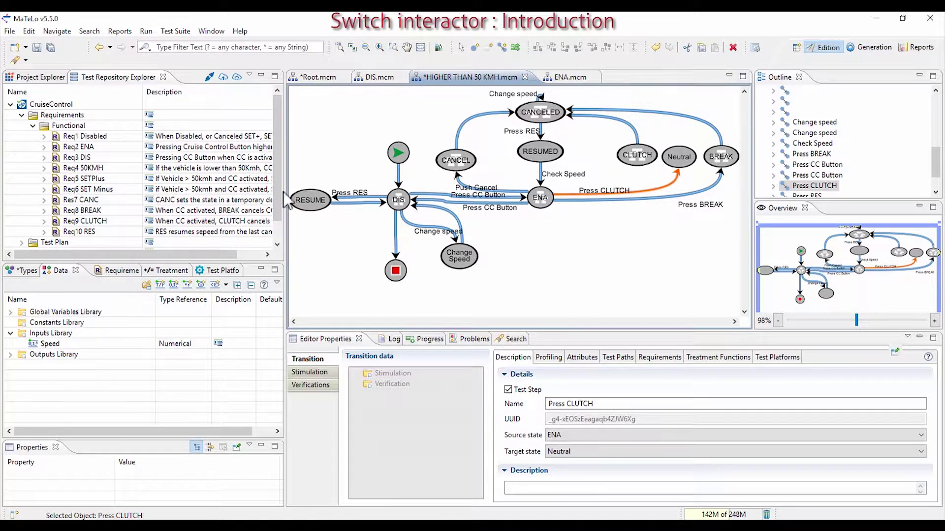
- Create a new enumerated type named GearBox in the Types Library
click(27, 271)
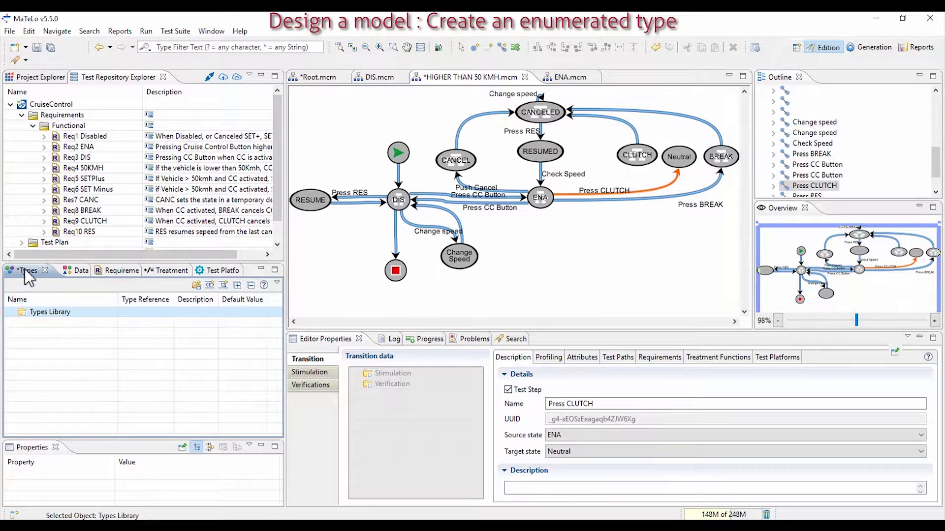
right_click(49, 315)
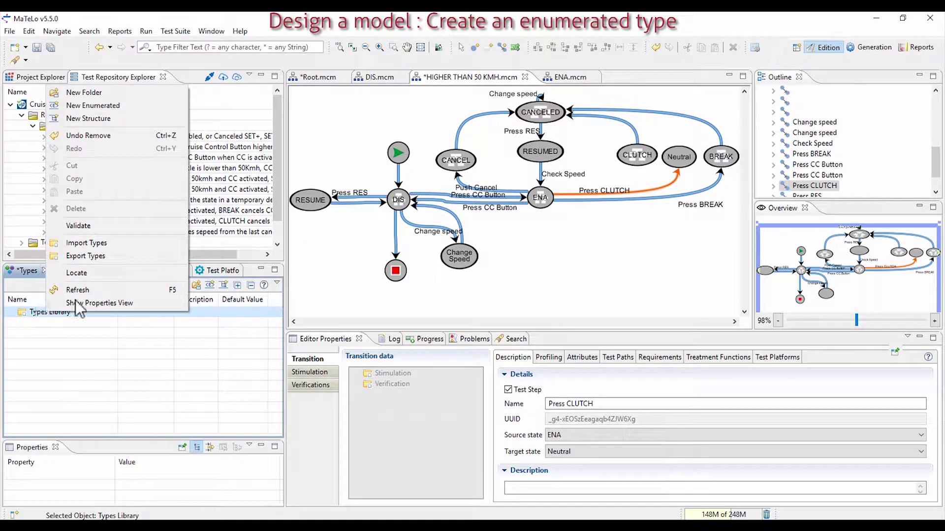
click(97, 105)
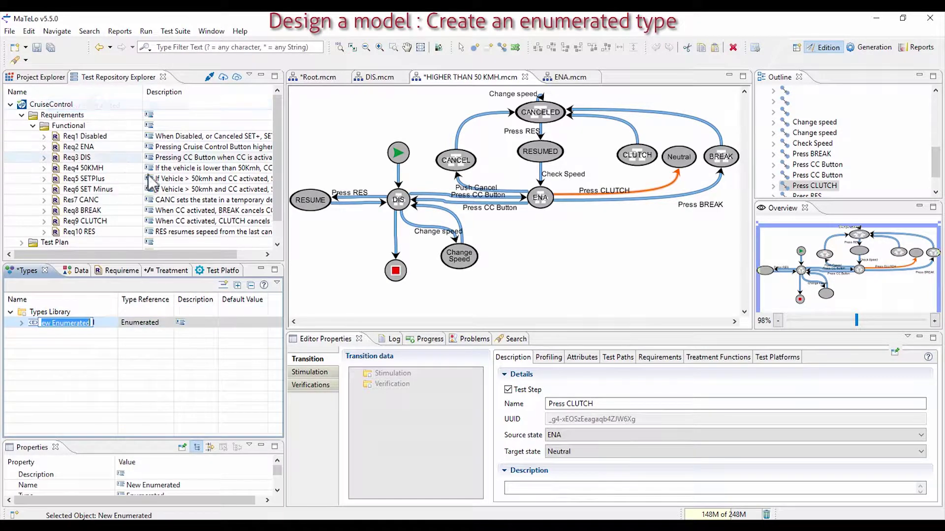
text(GearBox)
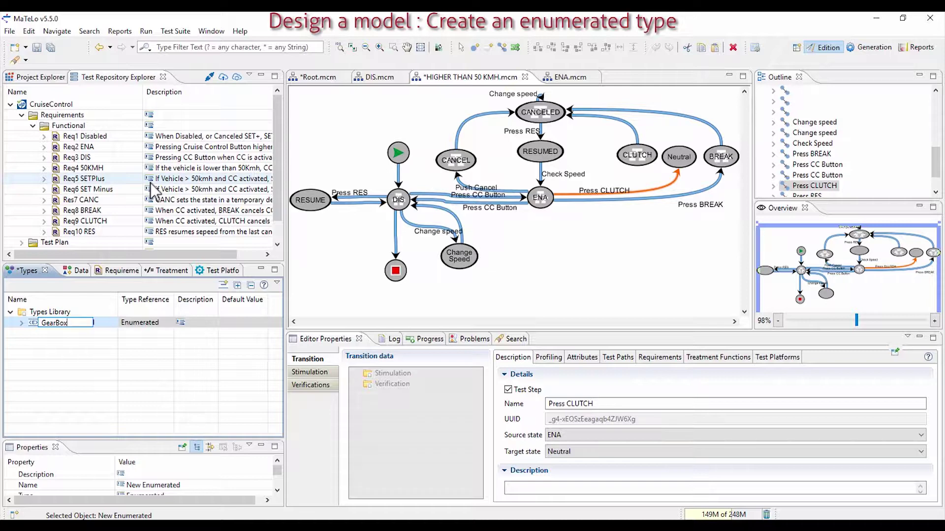
key(Return)
- Add the items Manual and Automatic to the GearBox enumerated type
key(Insert)
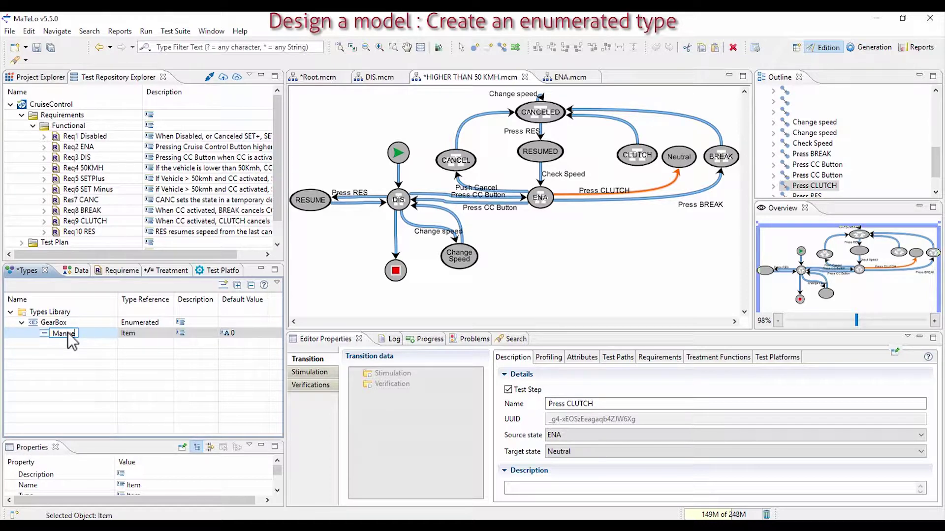
key(Return)
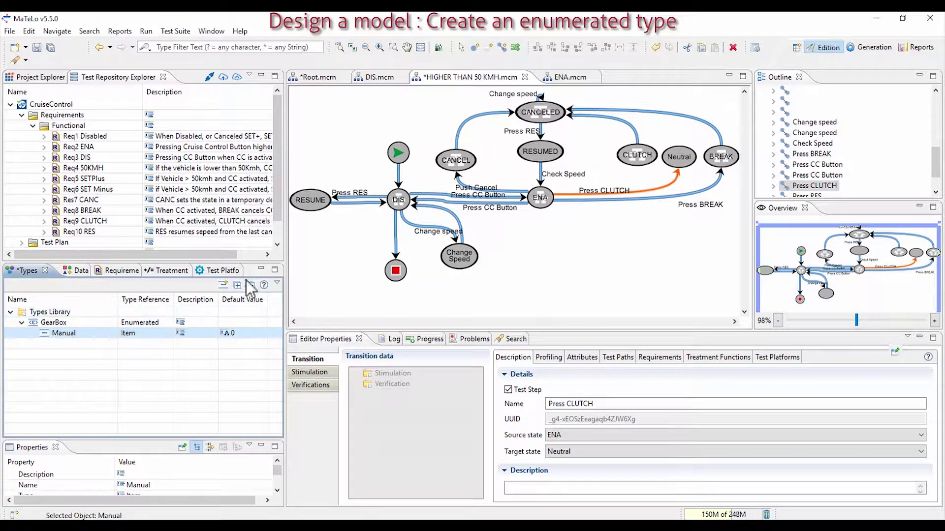
click(223, 285)
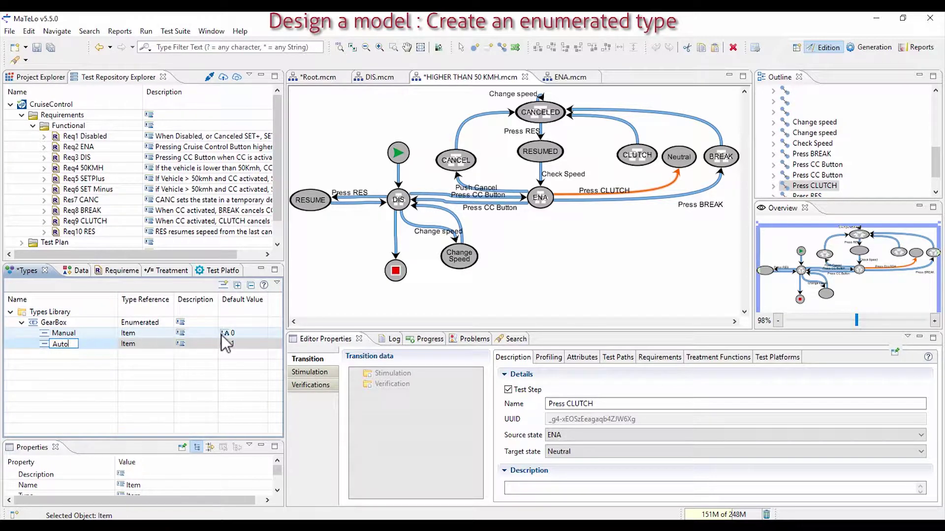
text(Automatic)
key(Return)
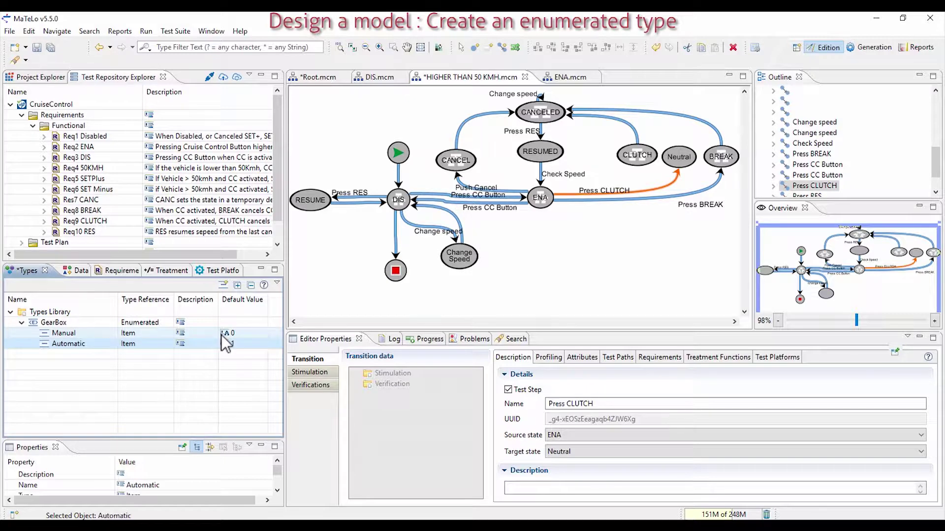
- Create an enumerated input based on GearBox in the Inputs Library and name it "a Gearbox to test"
click(64, 272)
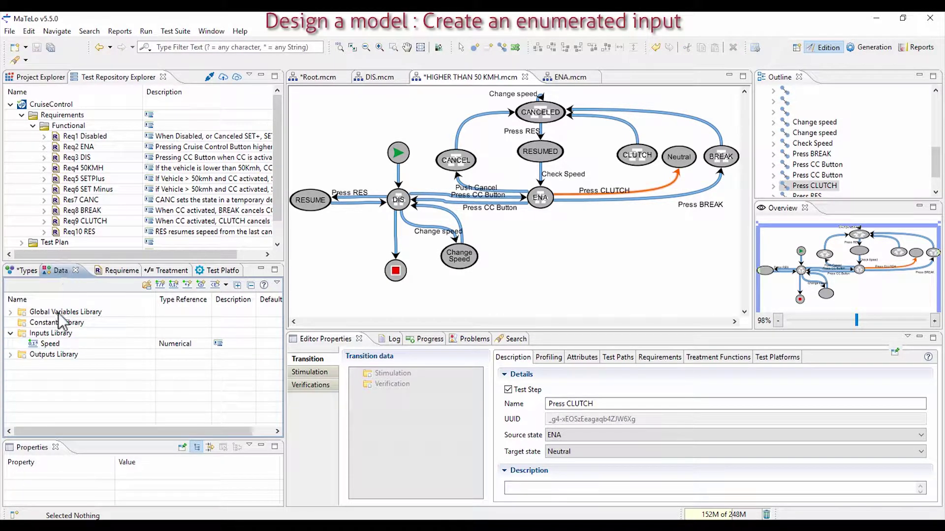
right_click(52, 334)
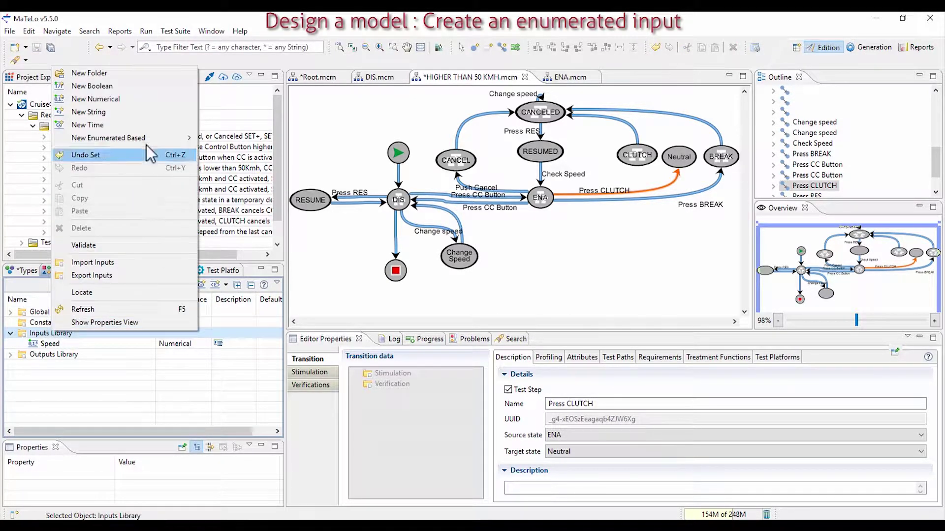
mouse_move(143, 137)
click(235, 140)
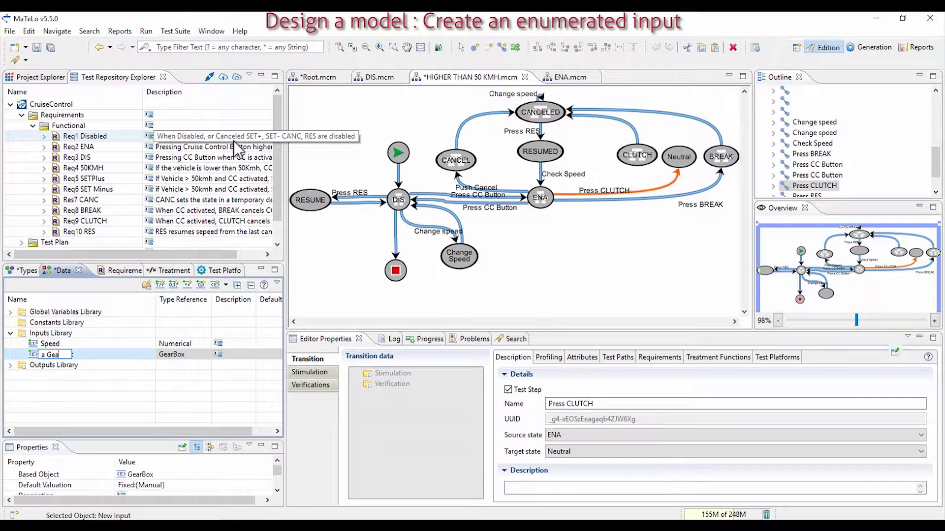
text(Gearbox to test)
key(Return)
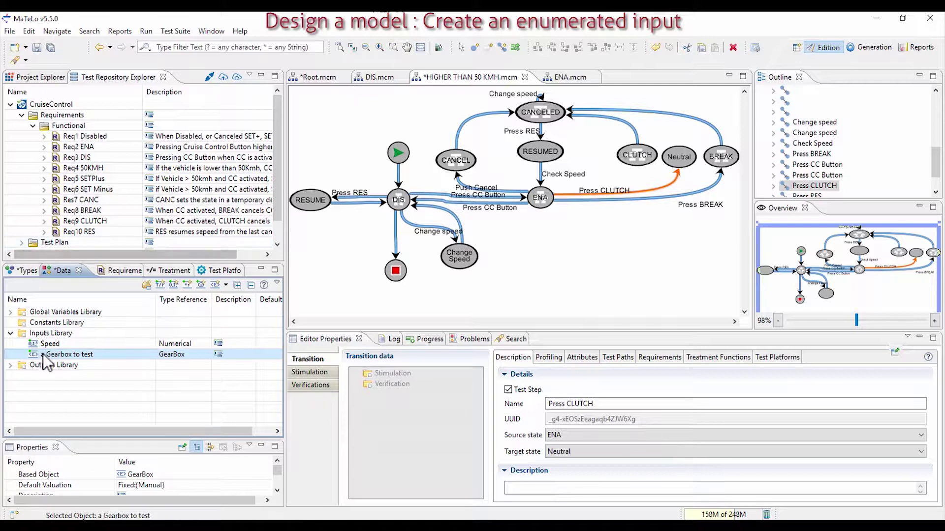
- In the Root chain, add a new state beside the initial state and name it "Car selection"
click(315, 77)
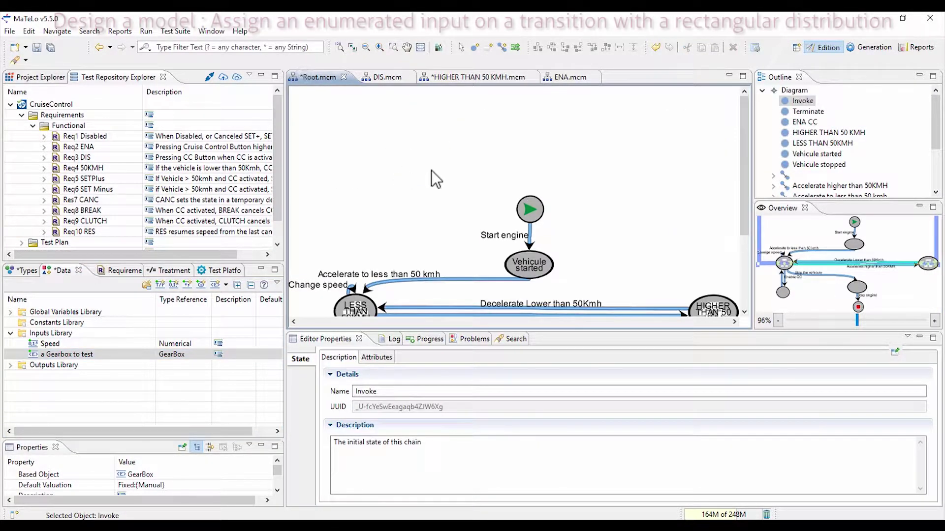
click(530, 235)
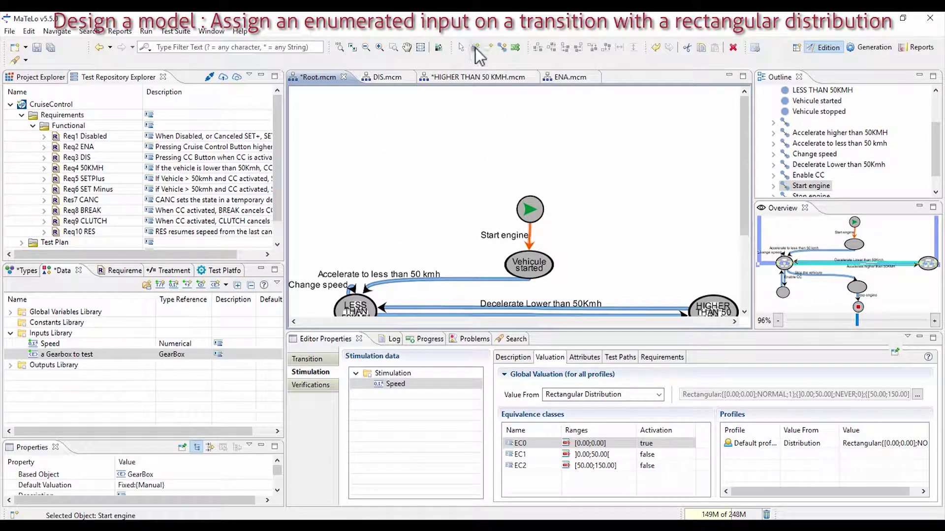
click(505, 217)
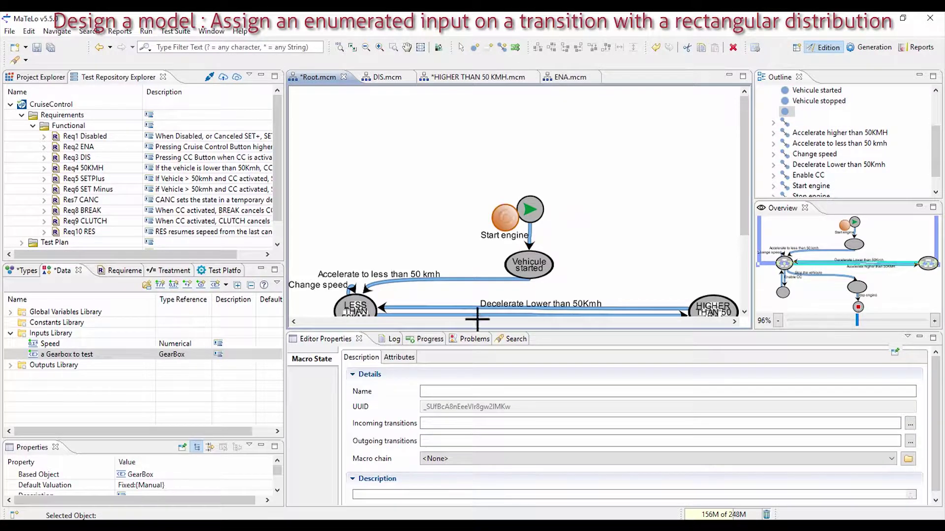
click(450, 392)
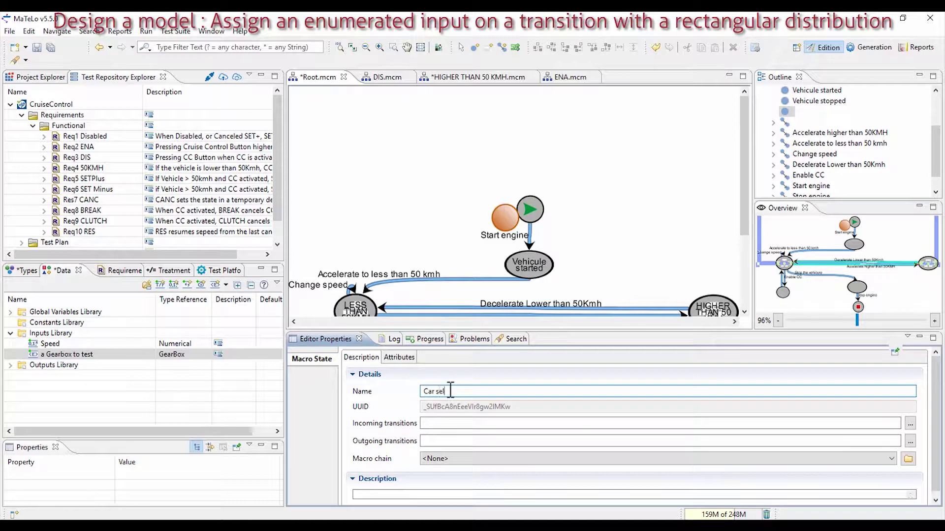
text(Car selection)
key(Return)
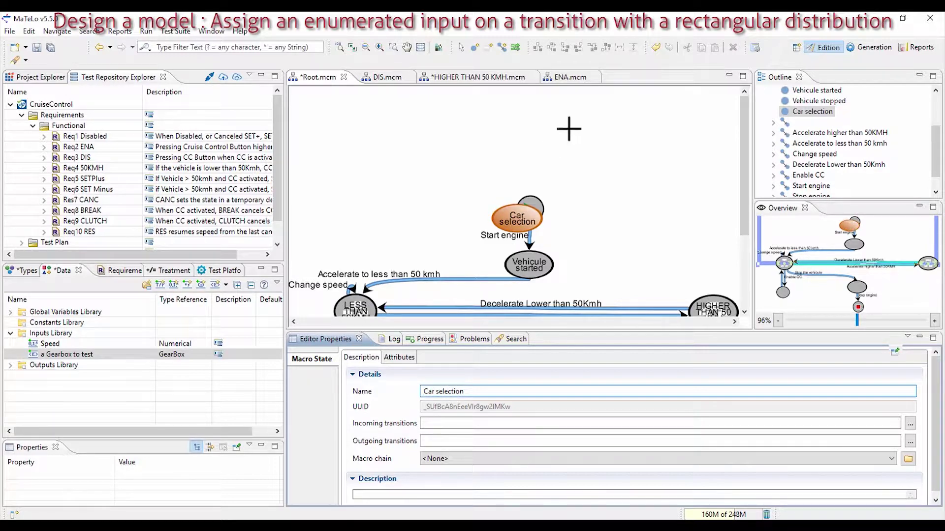
click(557, 143)
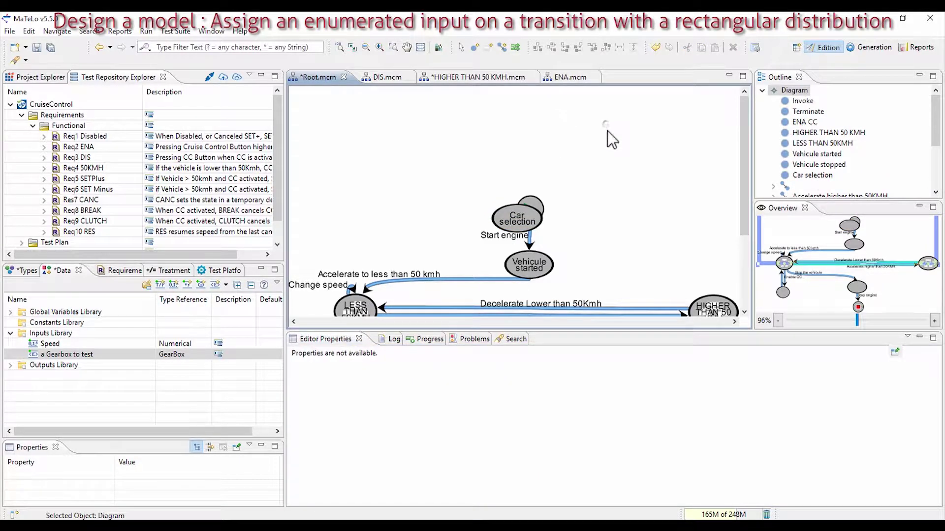
- Move the initial state up and place Car selection above Vehicule started, making it the source of the Start engine transition
drag(533, 201, 532, 168)
click(530, 193)
drag(528, 220, 541, 217)
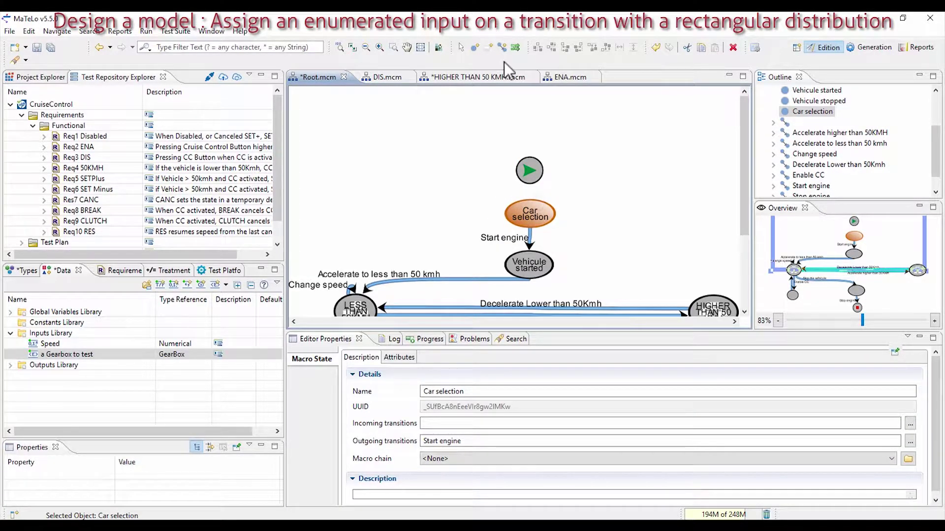
- Link the initial Invoke state to Car selection with a transition named "Select a gear box"
click(502, 47)
click(530, 171)
click(530, 212)
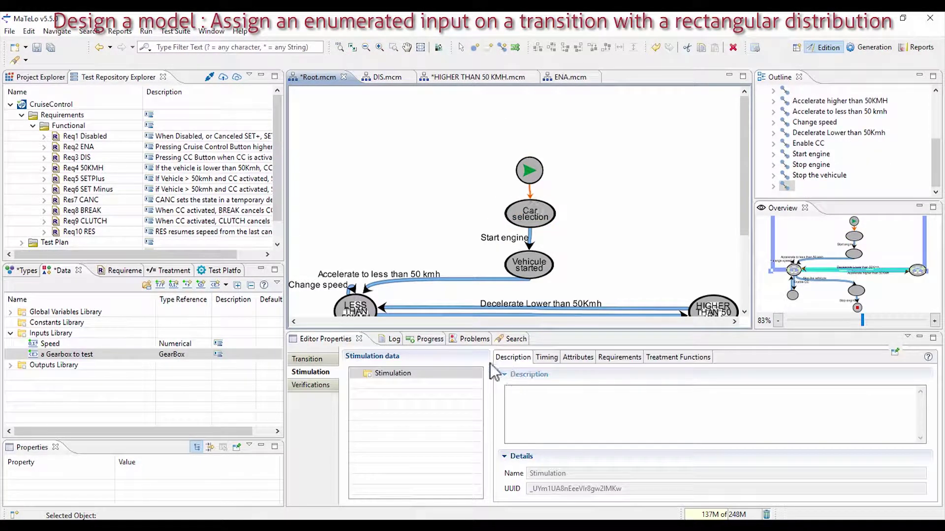
click(332, 357)
click(567, 404)
text(Select a)
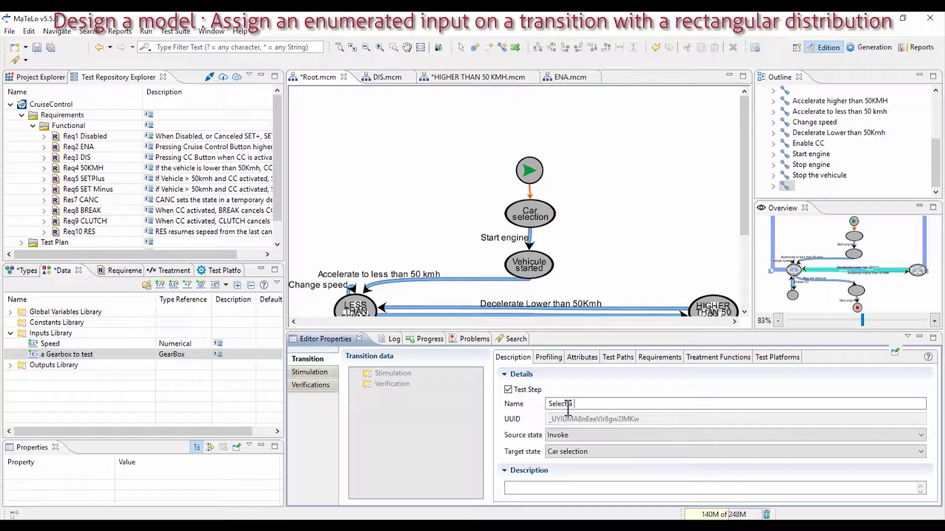
text(gear box)
key(Return)
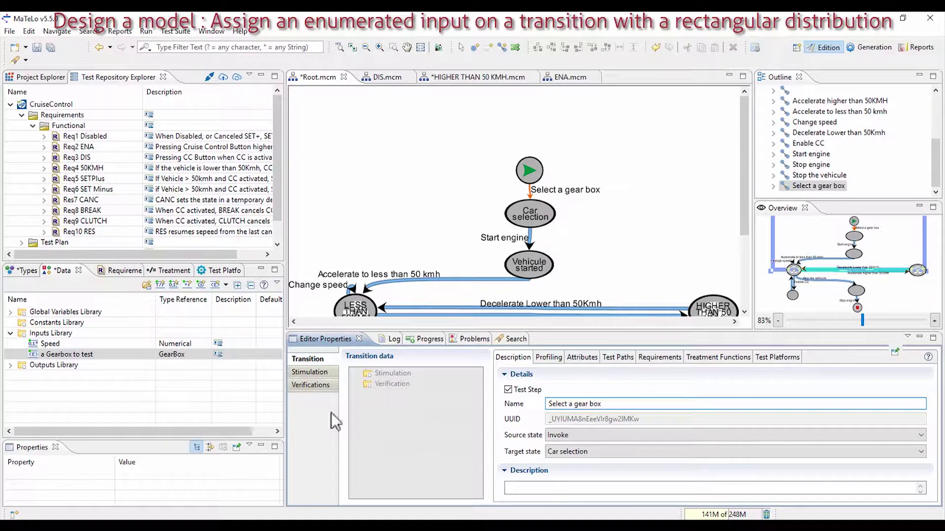
- Assign the "a Gearbox to test" input as stimulation of the new transition and set its valuation to Rectangular Distribution
click(299, 370)
drag(61, 354, 389, 374)
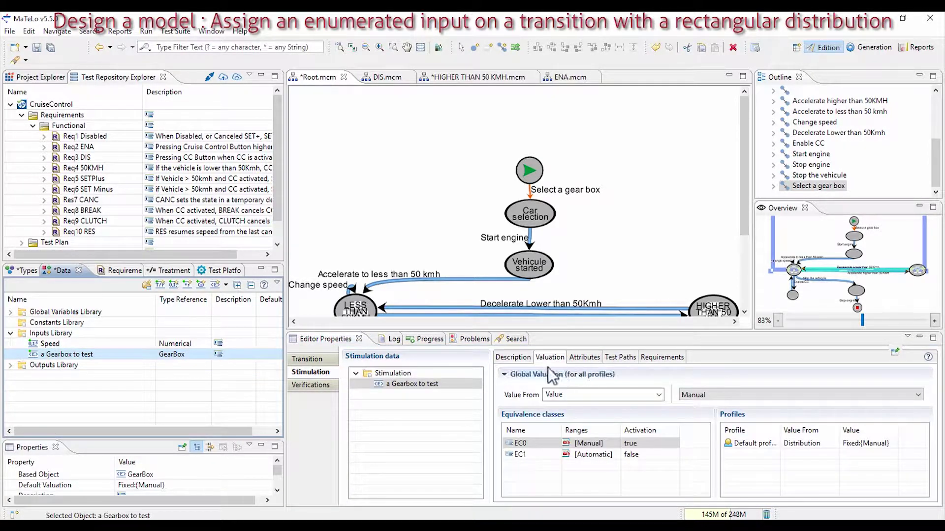
click(734, 396)
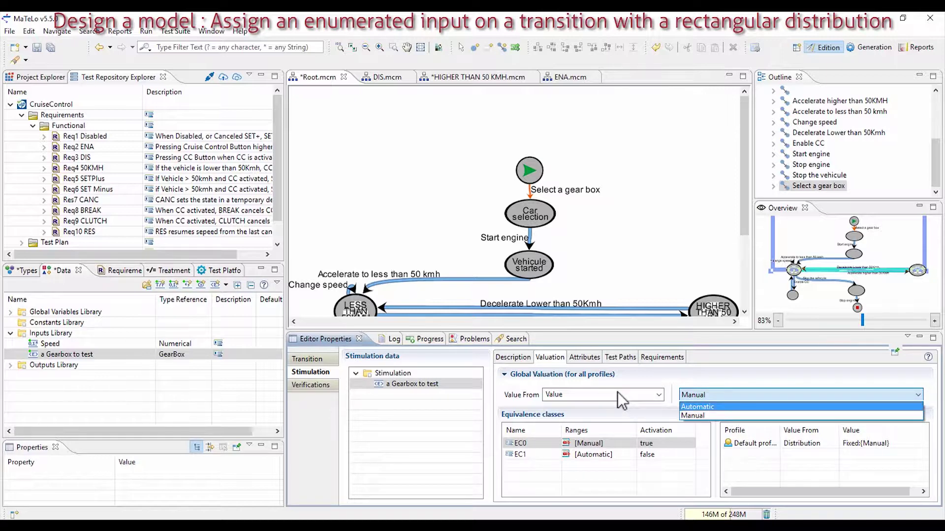
click(635, 395)
click(659, 394)
click(616, 408)
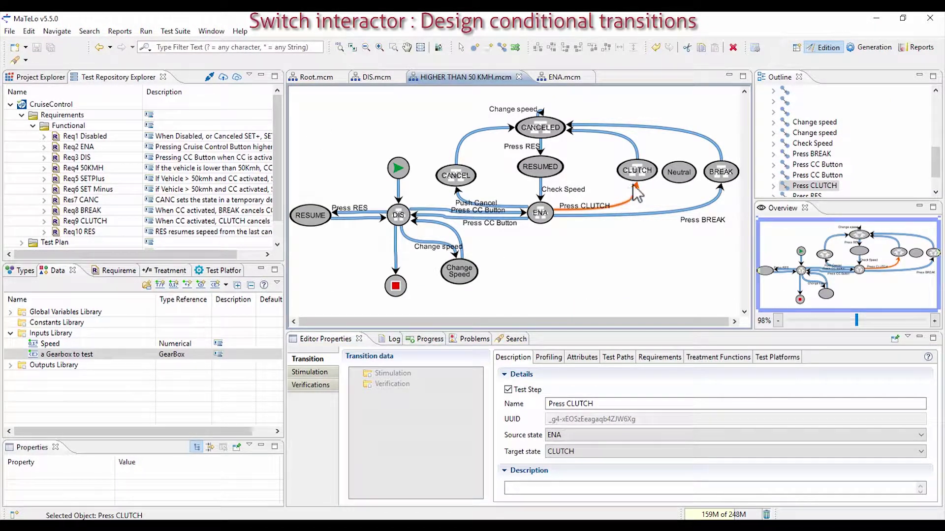
- In the HIGHER THAN 50 KMH chain, delete the Press CLUTCH transition leaving ENA and save the changes
drag(636, 186, 682, 187)
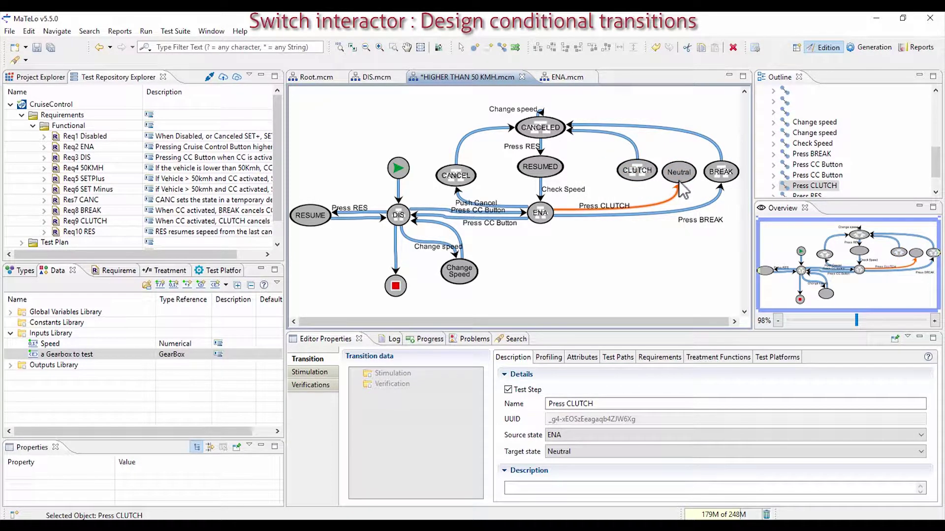
mouse_move(679, 189)
mouse_down()
mouse_move(636, 180)
mouse_move(678, 187)
mouse_up()
key(Delete)
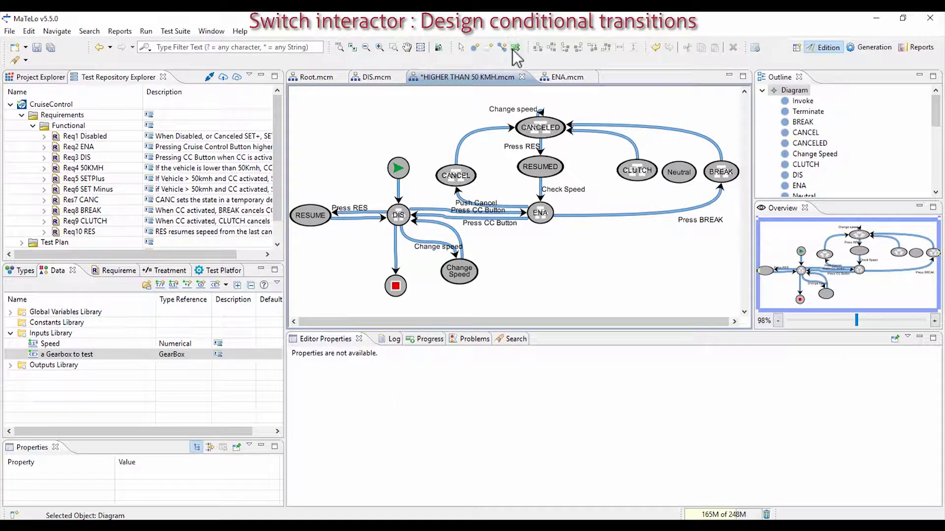
click(50, 48)
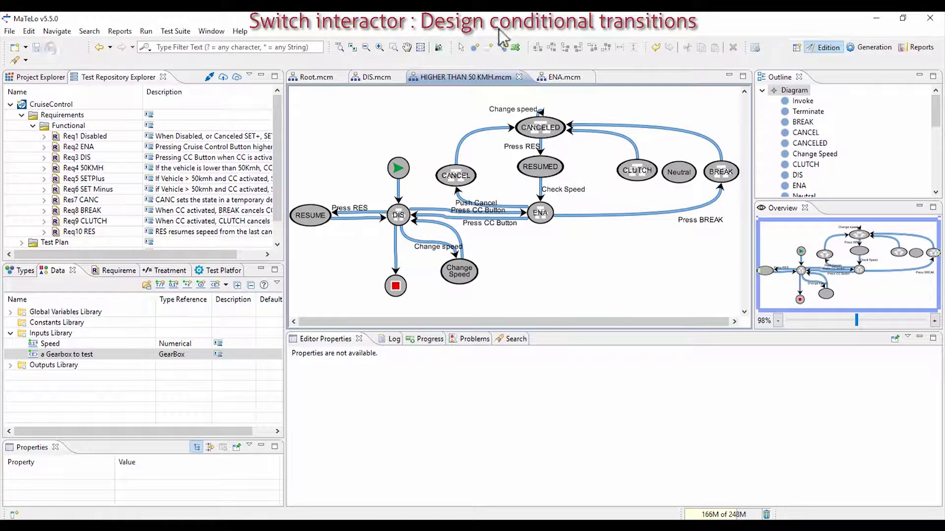
- Add a switch after ENA with one branch to CLUTCH and the Else branch to Neutral, repositioning the CLUTCH state and switch for clarity
click(514, 48)
click(549, 216)
click(570, 180)
click(597, 157)
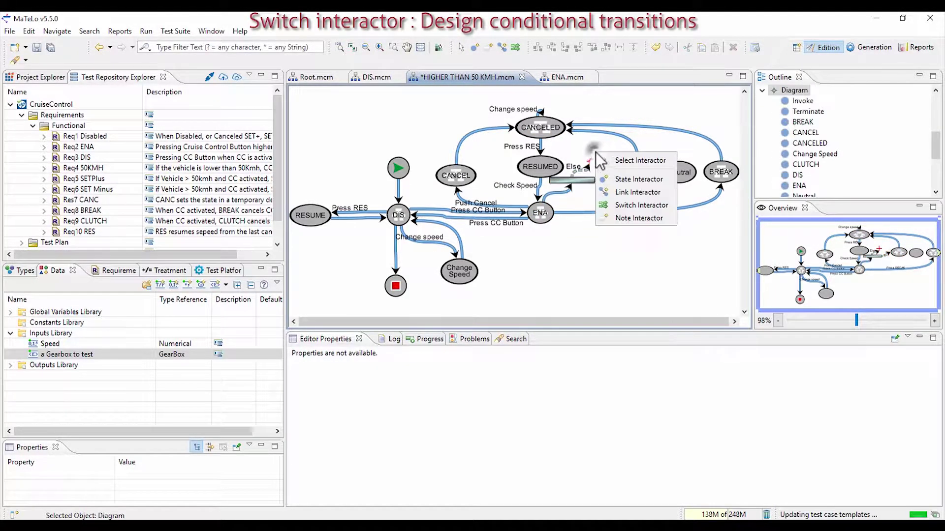
click(602, 160)
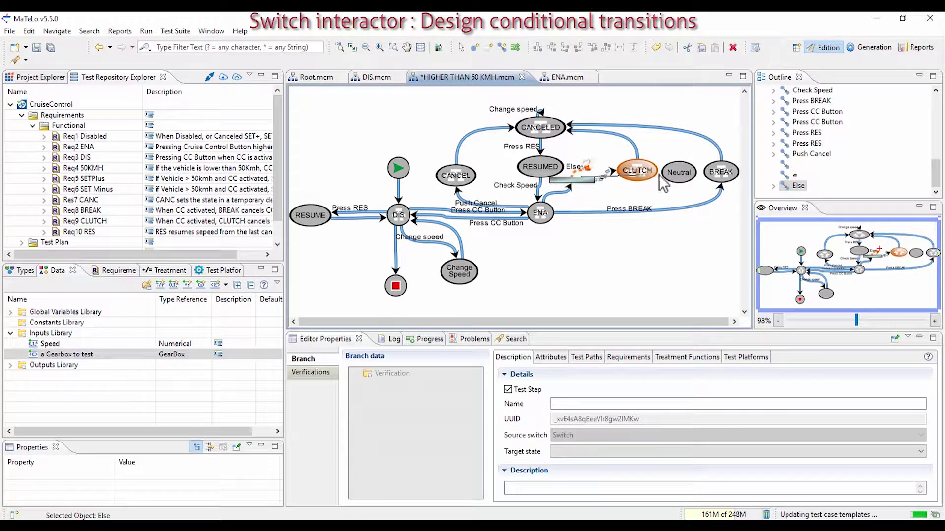
click(678, 174)
drag(590, 181, 613, 162)
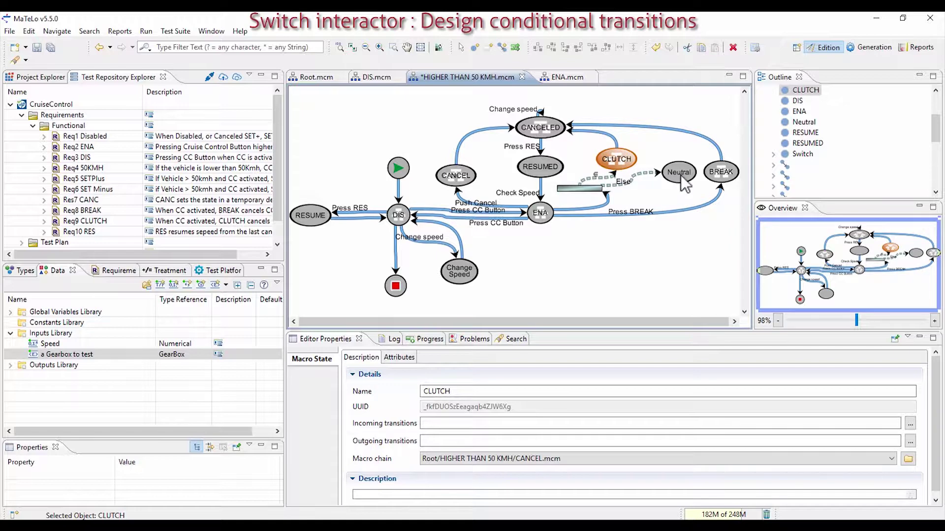
- Shift the Neutral state slightly and set the switch's CLUTCH branch condition to a Gearbox to test ∈ [Manual]
drag(684, 184, 684, 174)
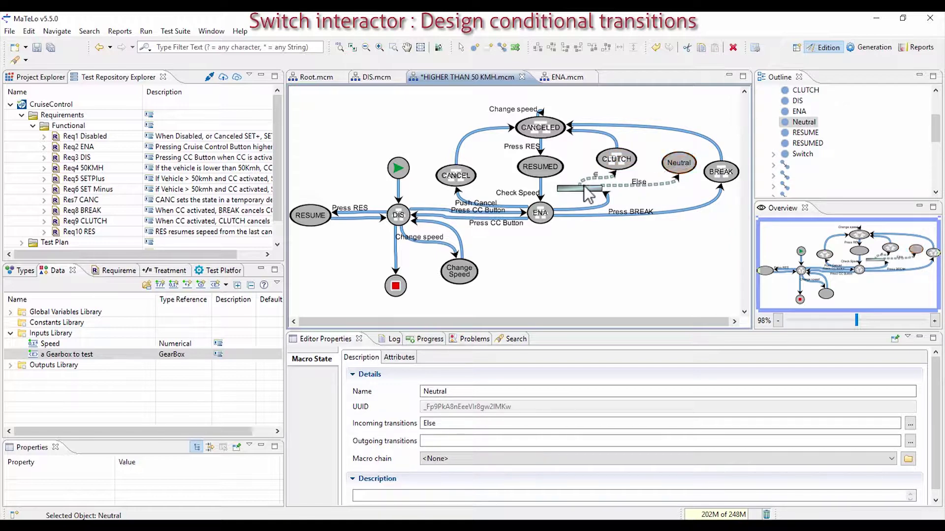
click(585, 189)
click(585, 189)
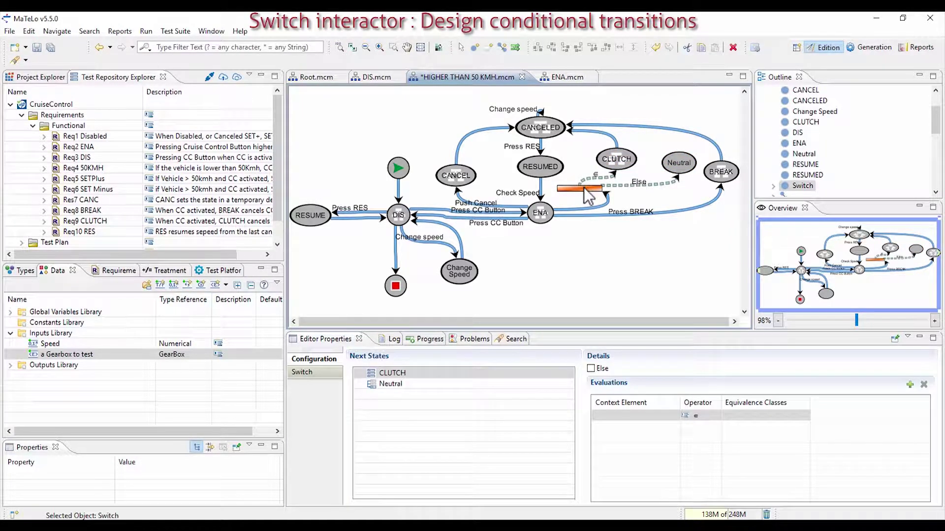
click(389, 374)
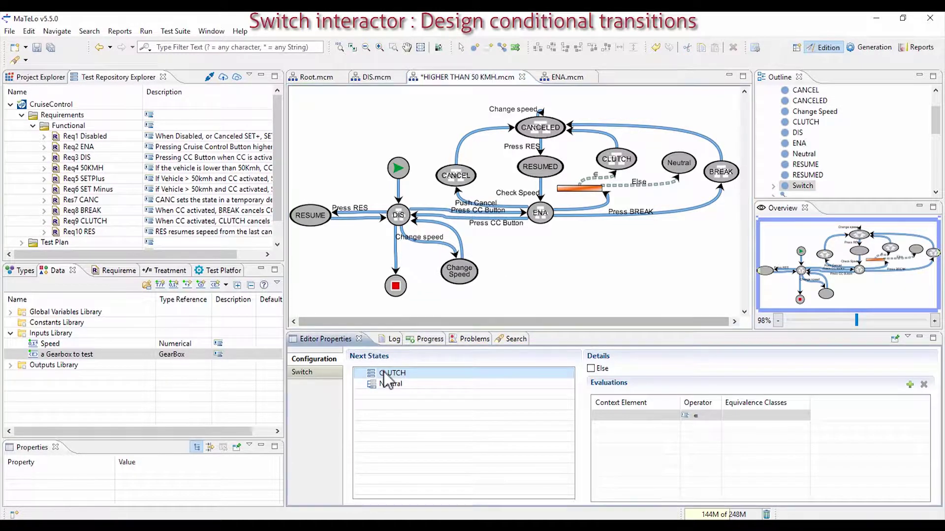
click(666, 415)
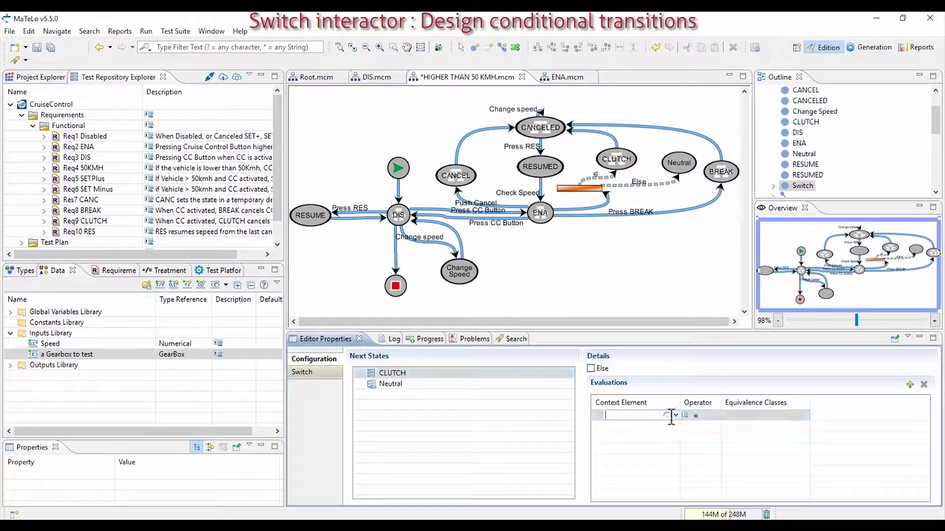
click(672, 417)
click(641, 438)
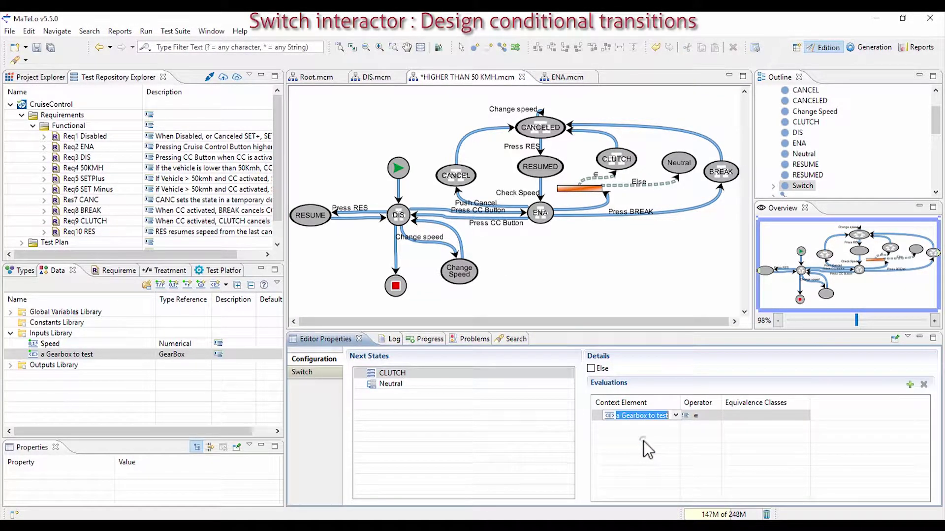
click(758, 417)
click(803, 415)
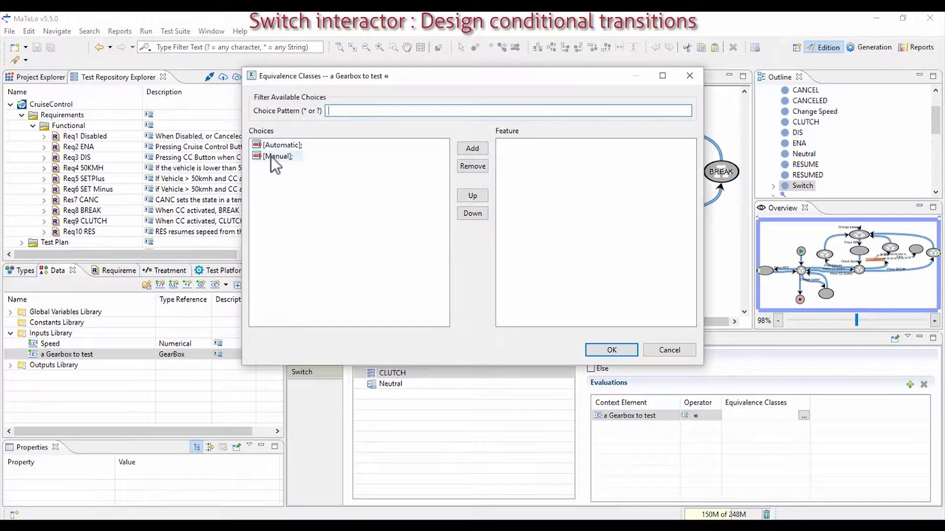
click(271, 157)
click(465, 149)
click(611, 350)
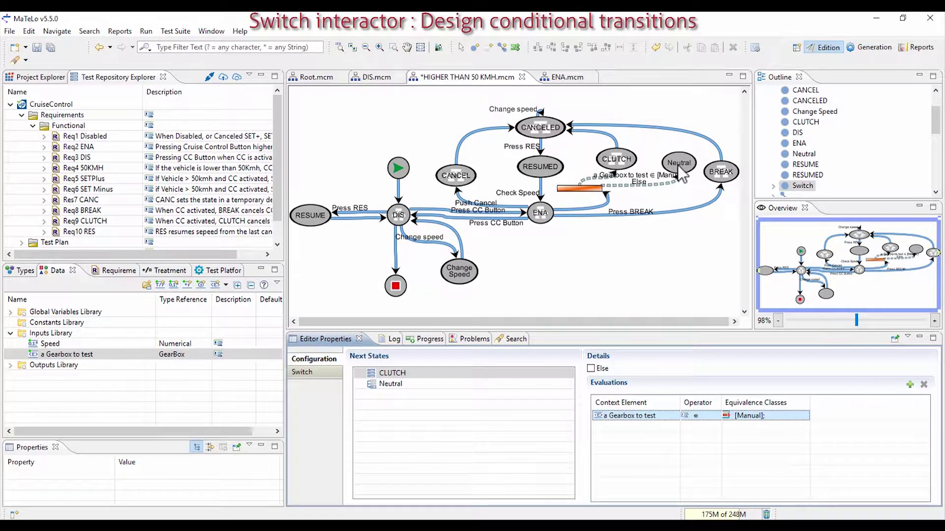
- Turn off Else for the switch's Neutral branch and set its condition to a Gearbox to test ∈ [Automatic]
click(390, 384)
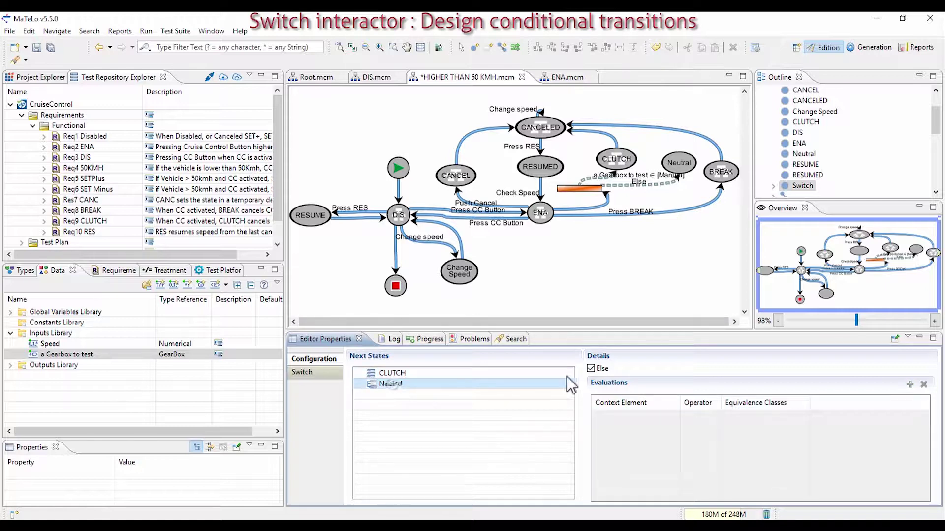
click(591, 369)
click(666, 414)
click(677, 415)
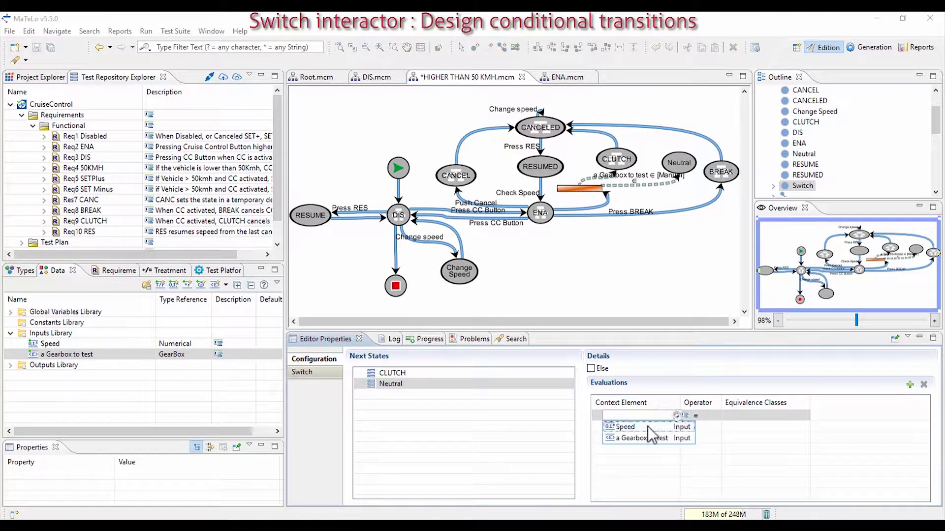
click(633, 438)
click(781, 415)
click(802, 415)
drag(309, 78, 318, 256)
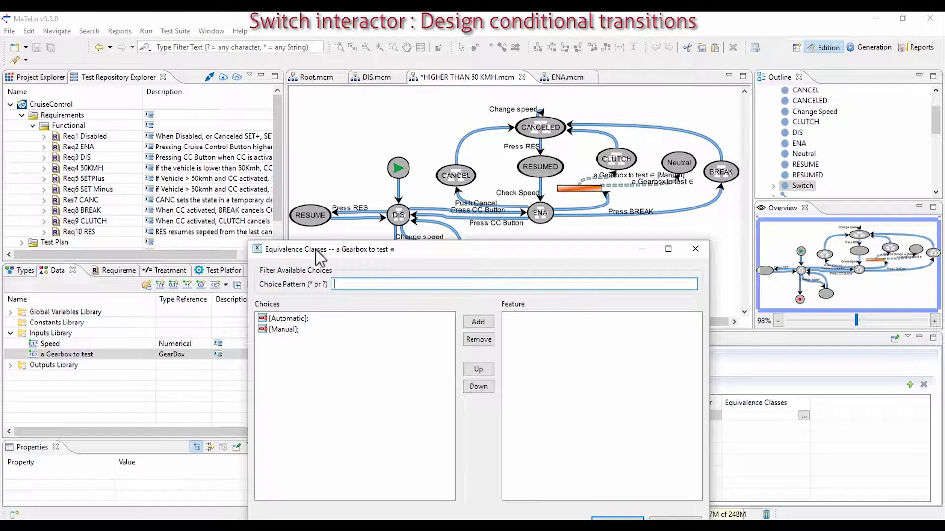
drag(376, 249, 413, 210)
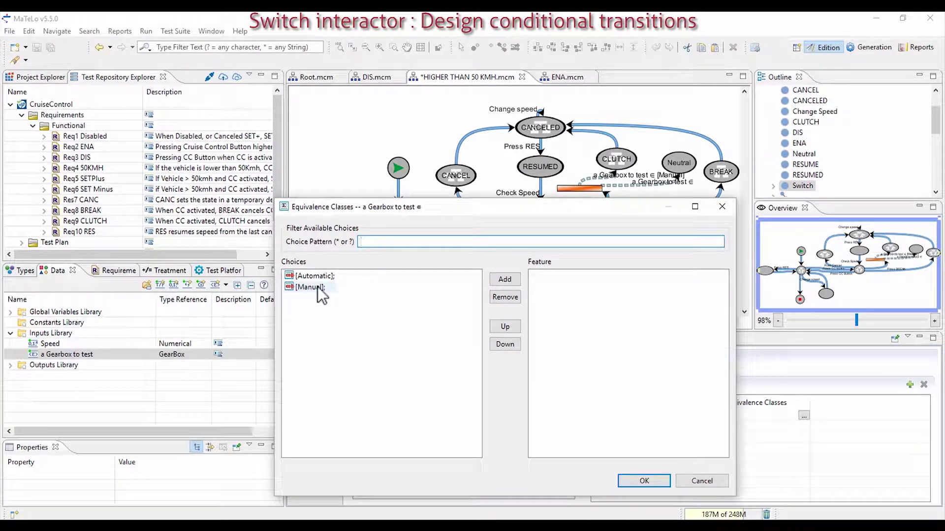
drag(308, 276, 607, 285)
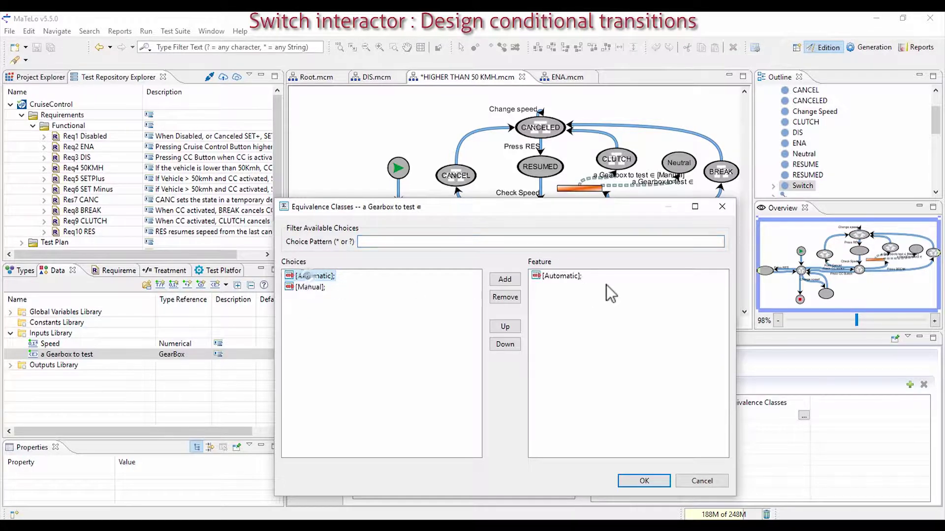
click(644, 481)
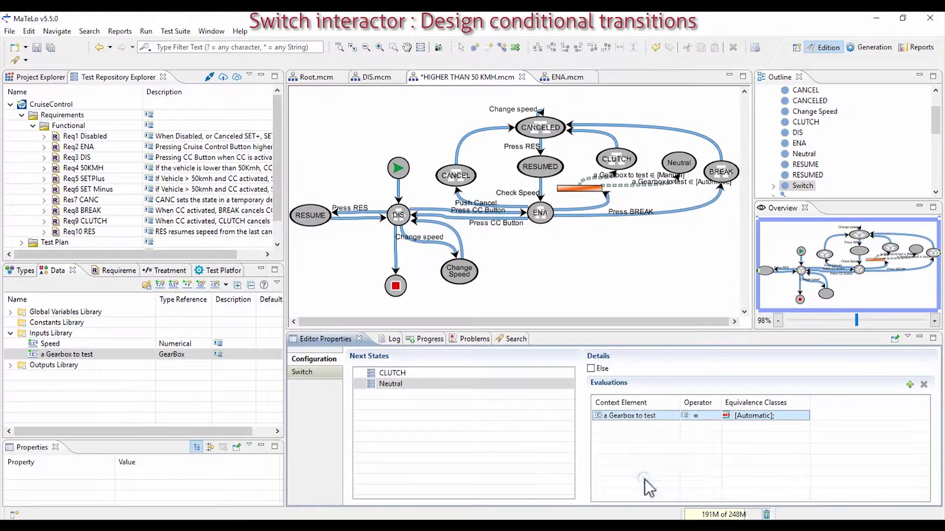
- Reposition the switch, CLUTCH and Neutral slightly so that the two condition labels no longer overlap
drag(590, 190, 594, 204)
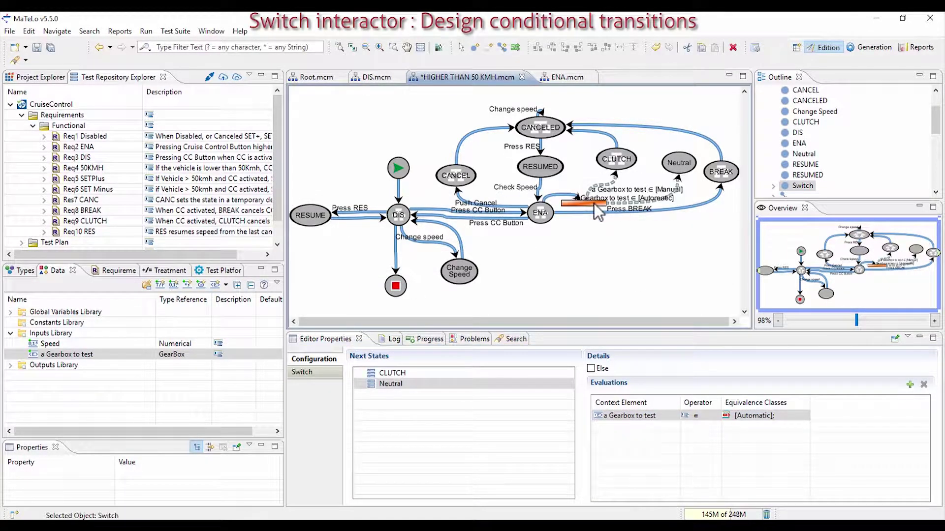
drag(616, 159, 602, 163)
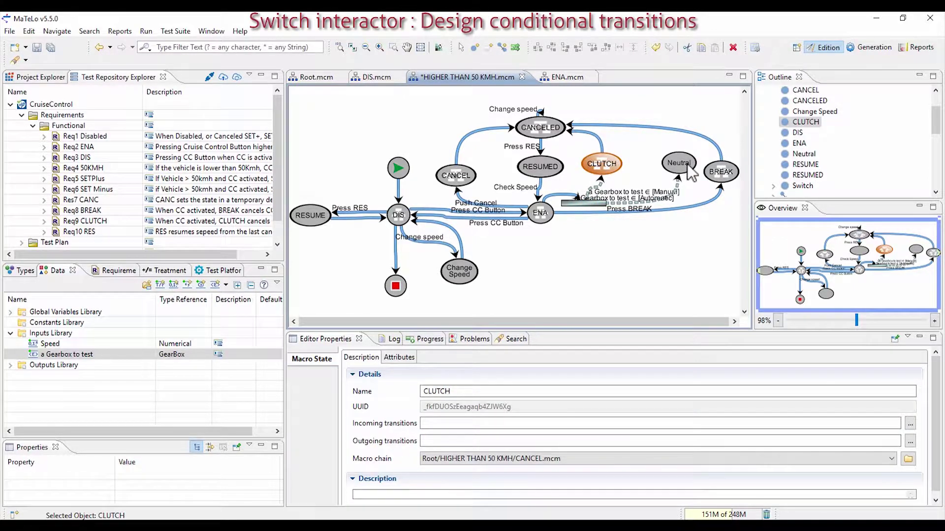
drag(681, 164, 675, 166)
click(440, 48)
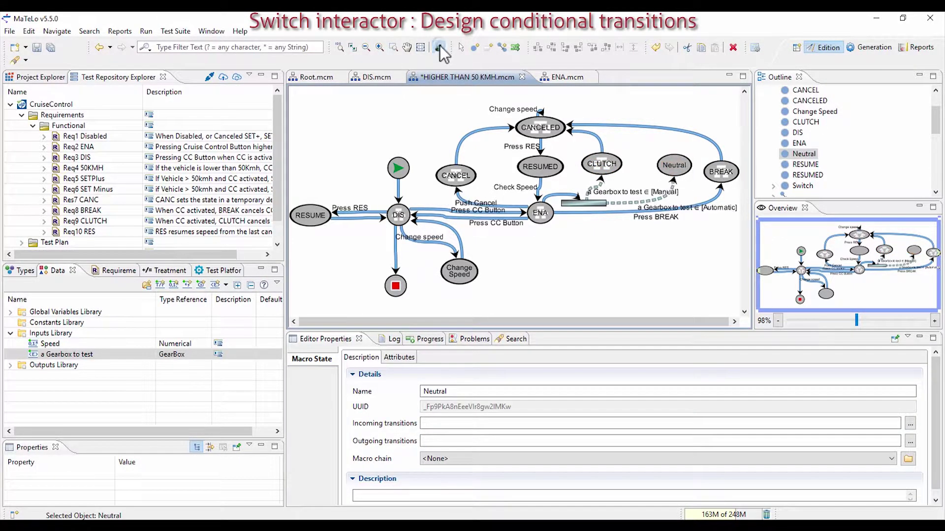
- Set the Neutral state's macro chain to Root/HIGHER THAN 50 KMH/CANCEL.mcm and check it against the CLUTCH and BREAK states
click(680, 165)
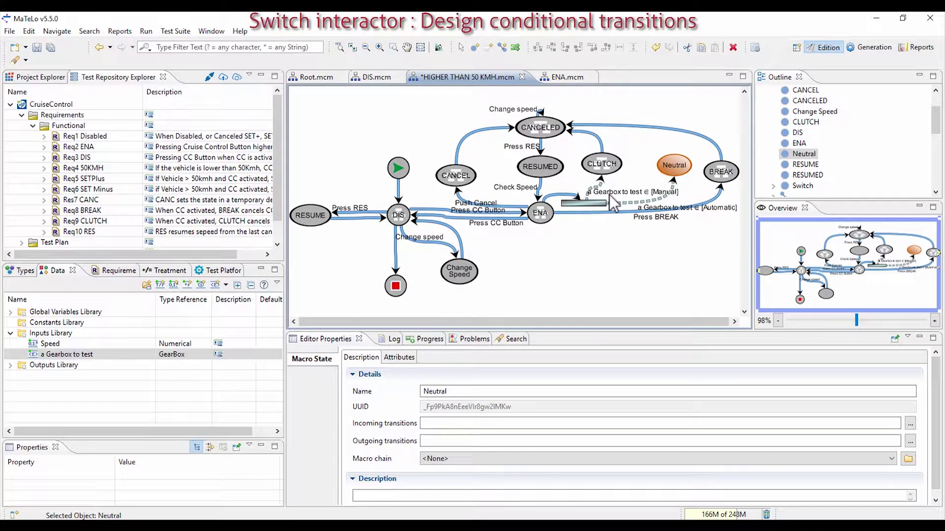
click(465, 460)
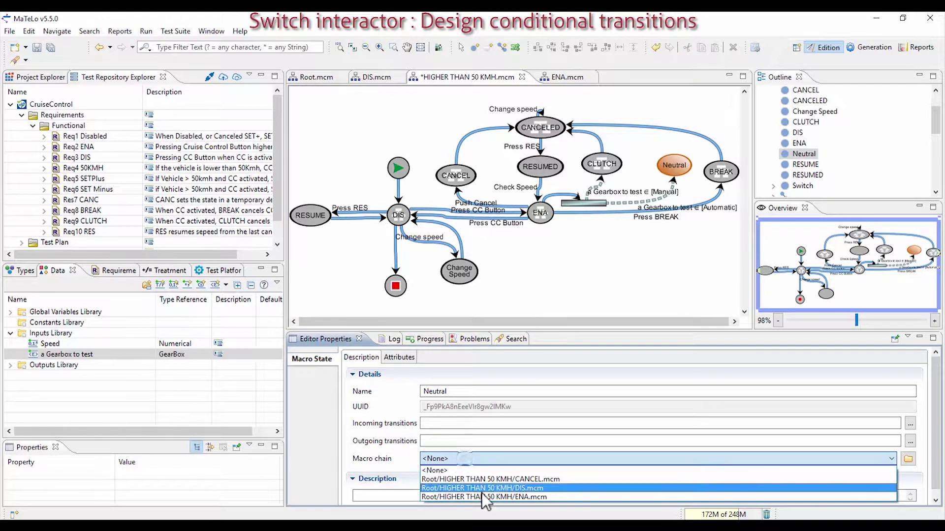
click(480, 472)
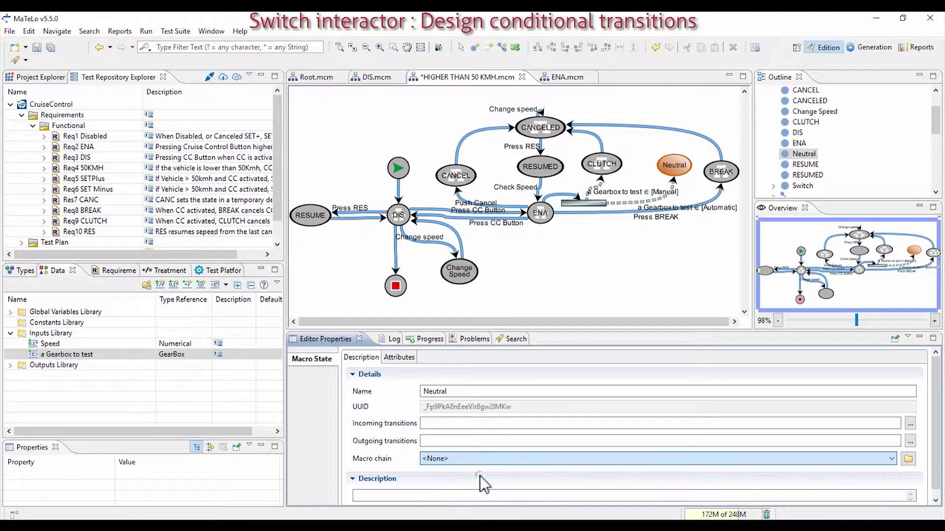
click(610, 164)
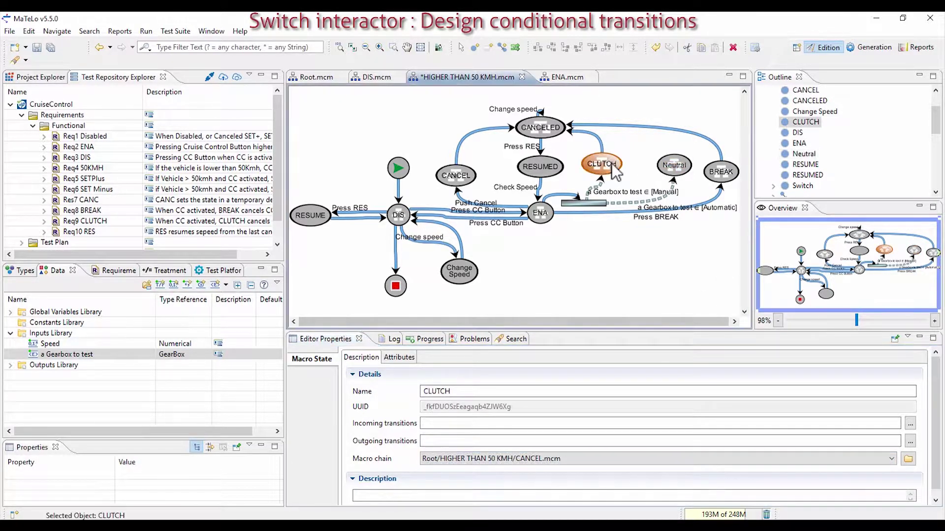
click(720, 172)
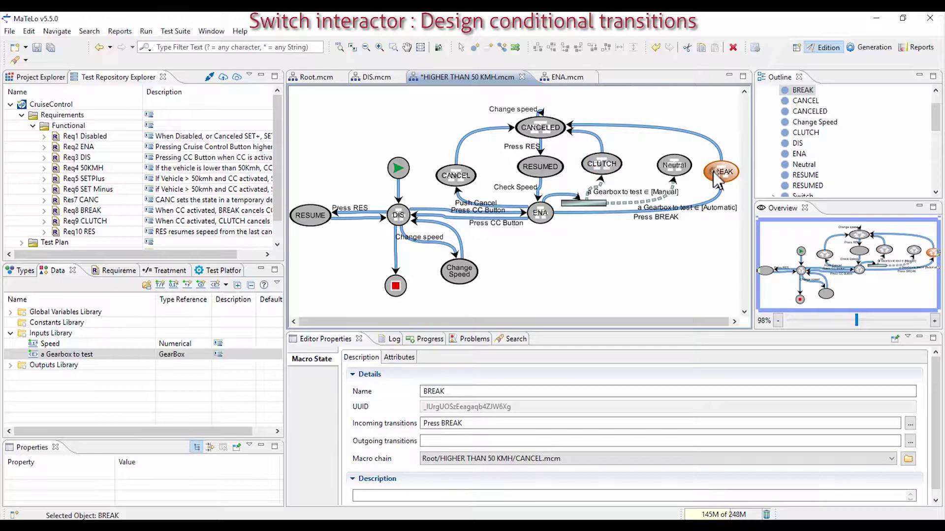
- Link Neutral to CANCELED with a transition that is not a test step, and save all changes
click(502, 47)
click(541, 127)
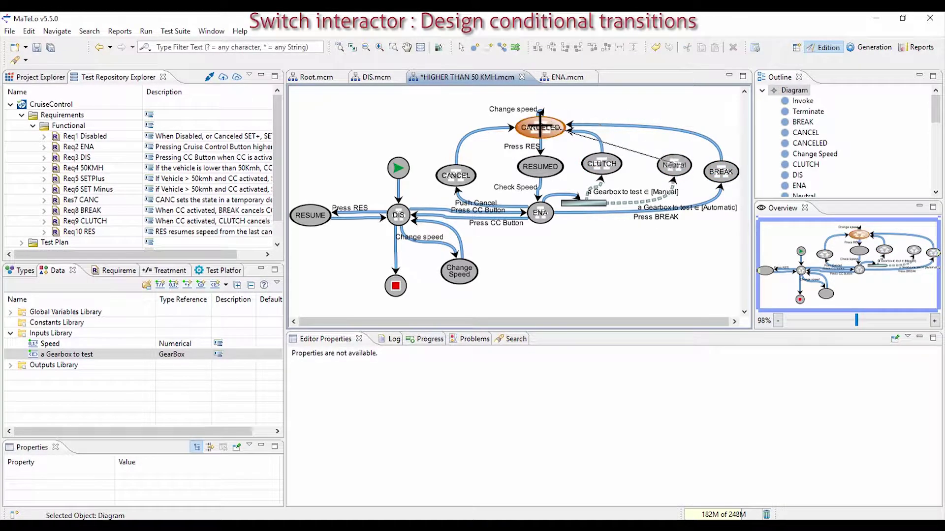
click(510, 389)
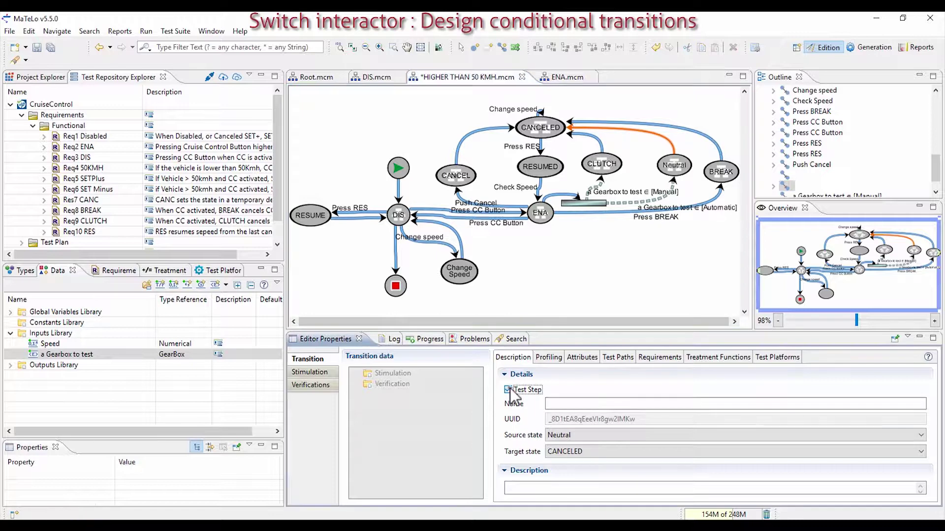
click(51, 47)
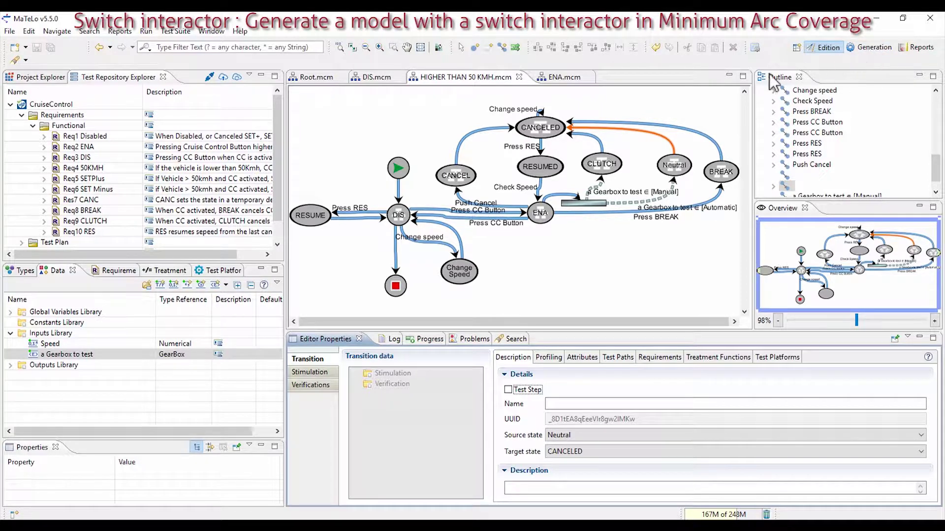
- In the Generation perspective, include the remaining CANCEL chain in the New Strategy test scope and choose the Minimum Arcs Coverage algorithm
click(874, 47)
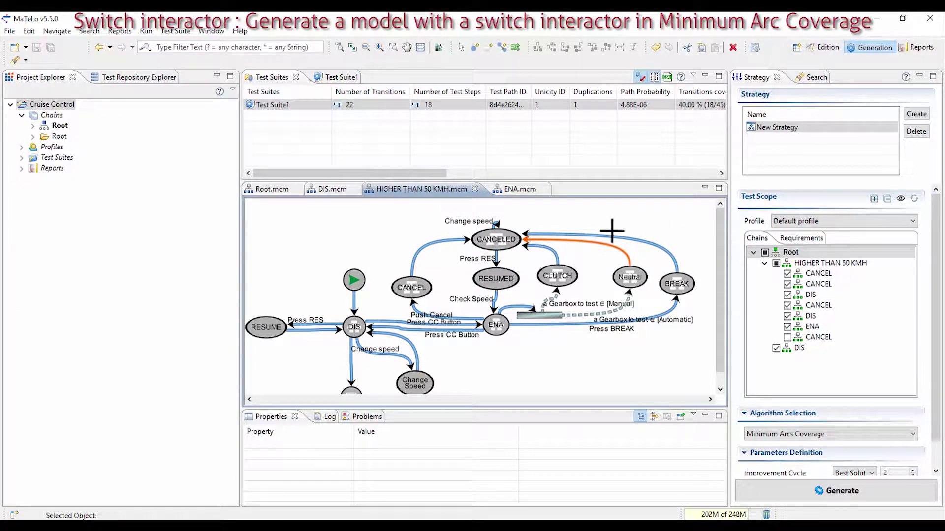
click(787, 338)
click(787, 338)
click(787, 337)
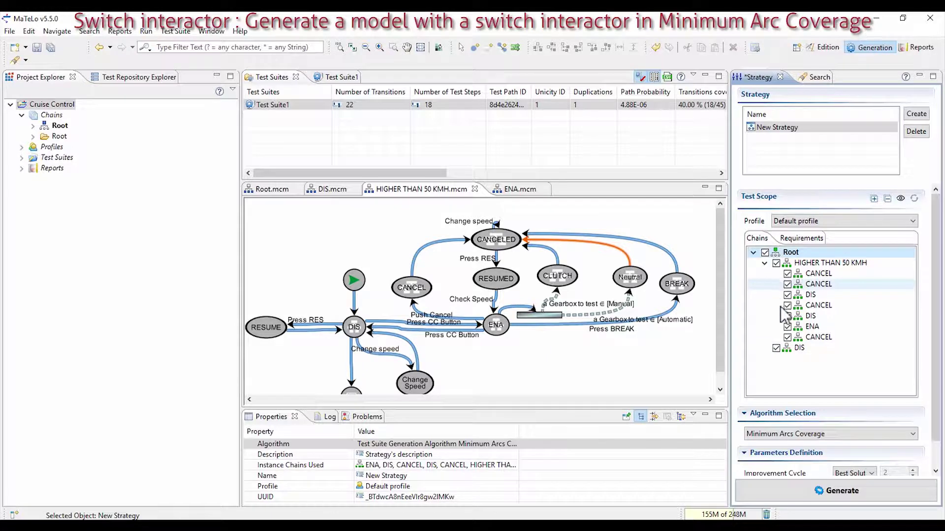
click(782, 432)
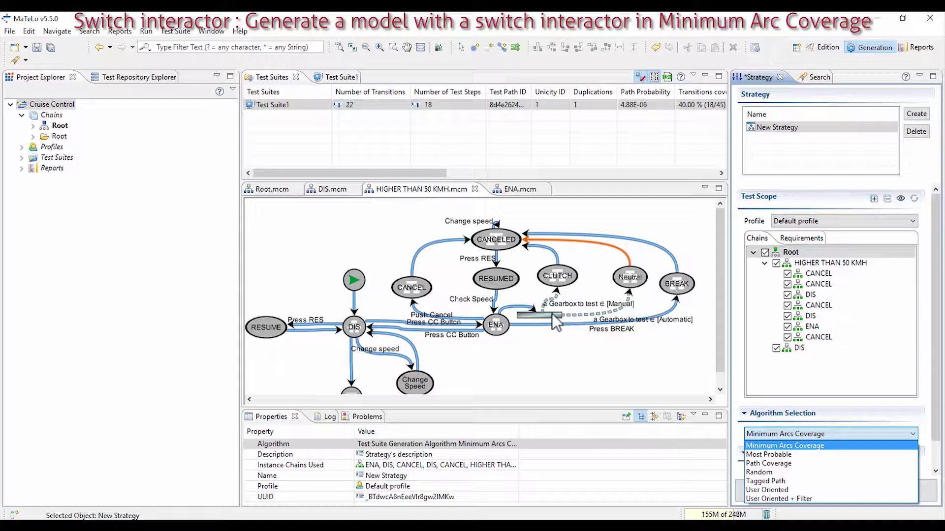
click(784, 446)
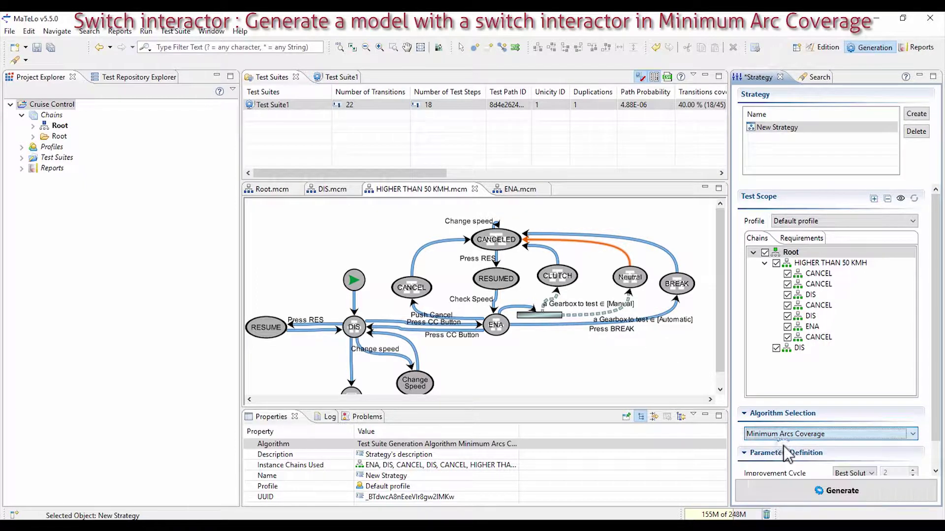
- Generate the test suites from New Strategy, accepting the closing of the open test case details views
click(814, 494)
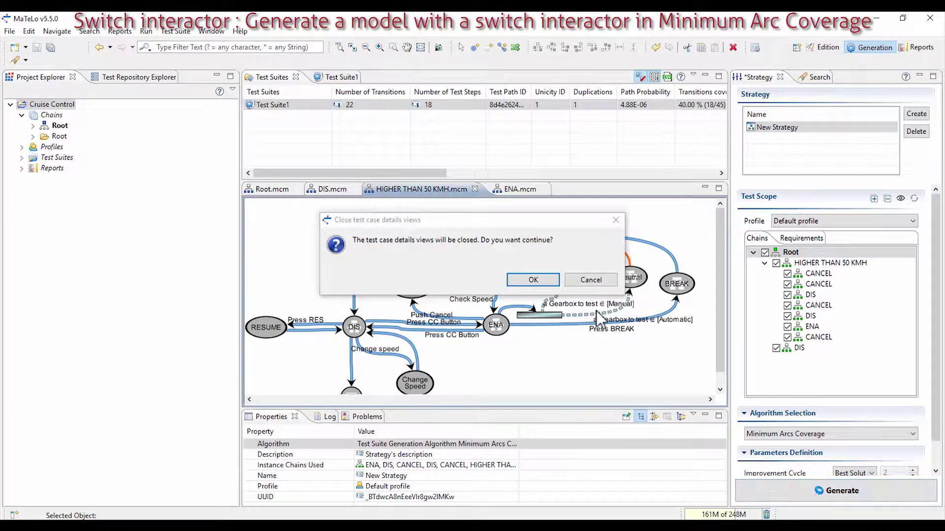
click(548, 283)
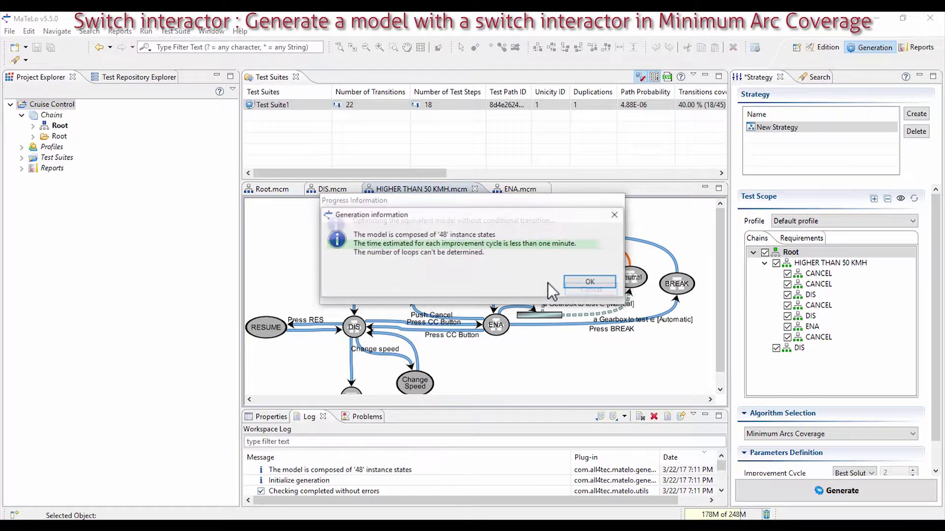
click(591, 282)
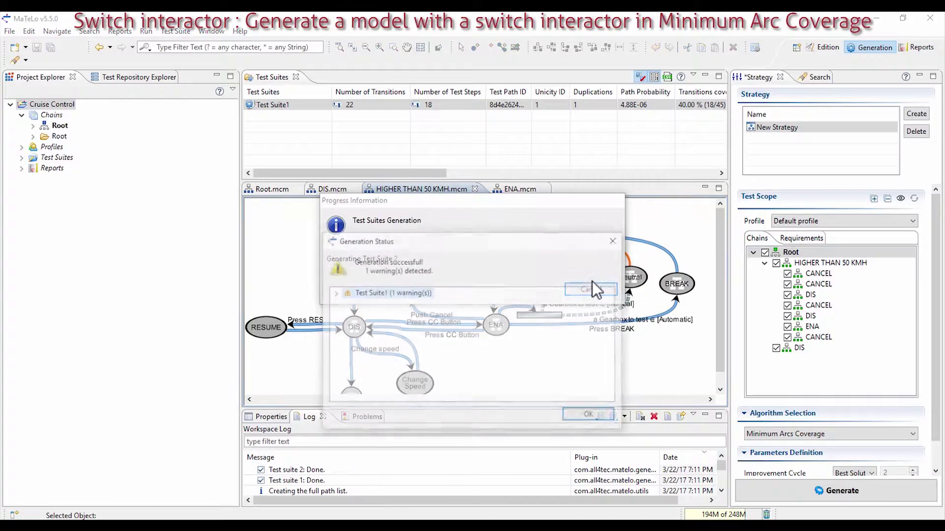
click(588, 417)
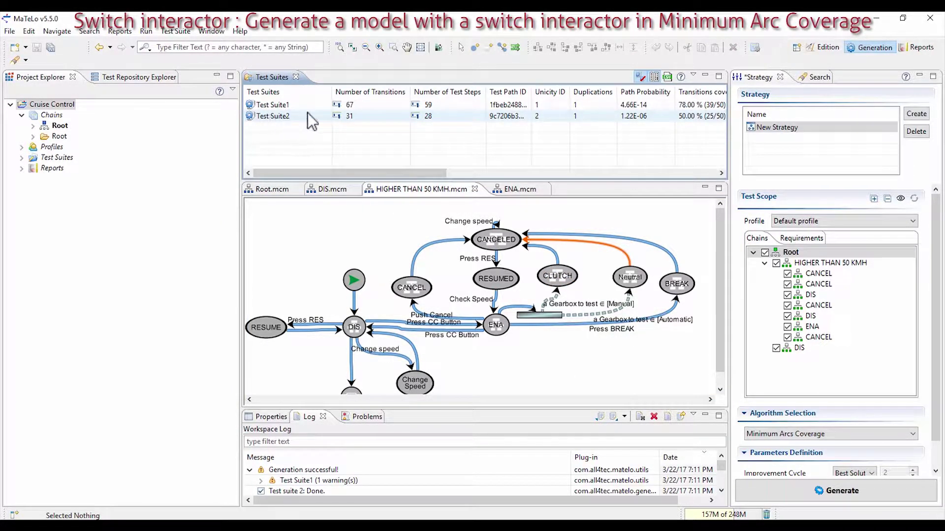
- Open Test Suite1 as an HTML report in a maximized view to examine its generated path
double_click(272, 105)
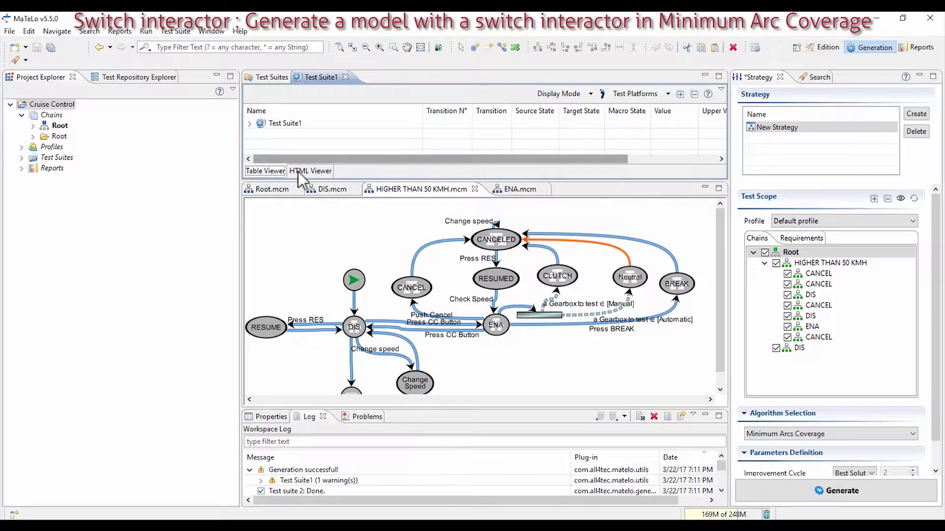
click(299, 171)
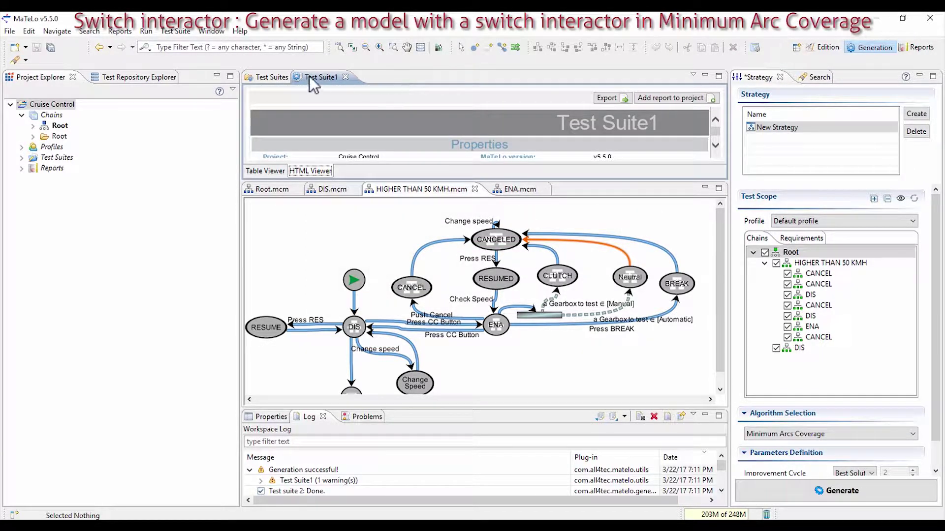
double_click(309, 76)
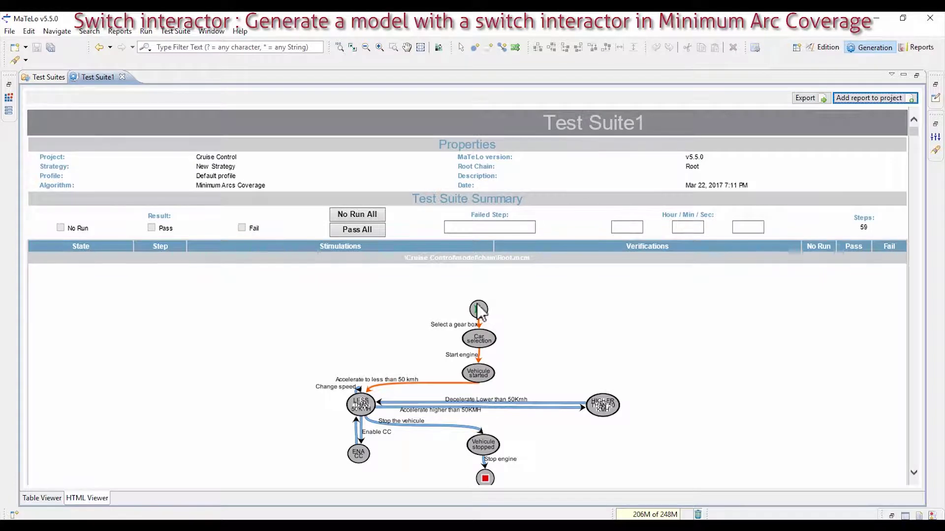
- Examine Test Suite1's report from the gearbox selection through the switch branch taken to the CANCELED state
scroll(478, 322, down, 5)
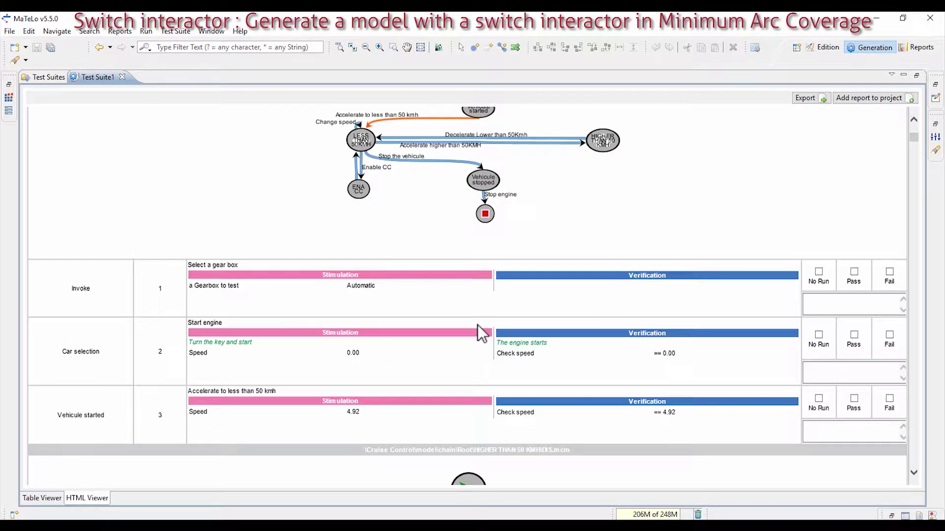
scroll(478, 325, up, 3)
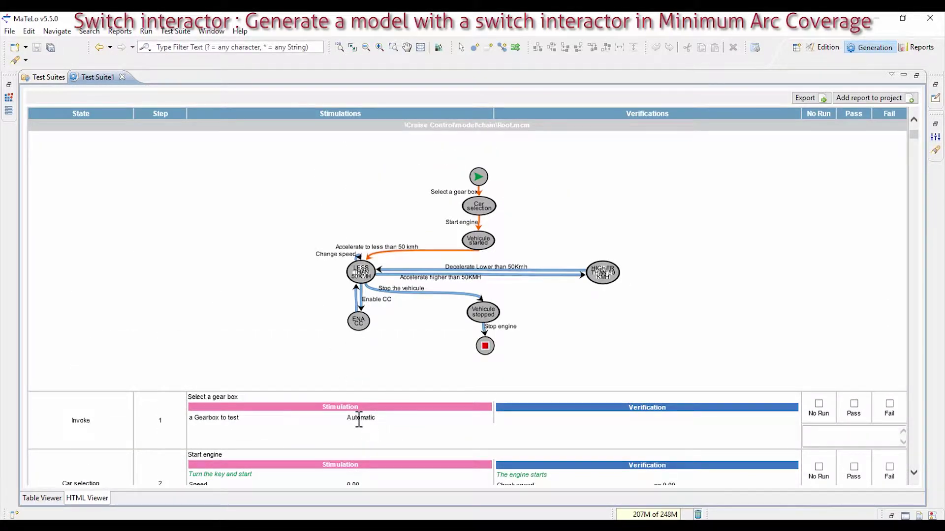
scroll(360, 418, down, 15)
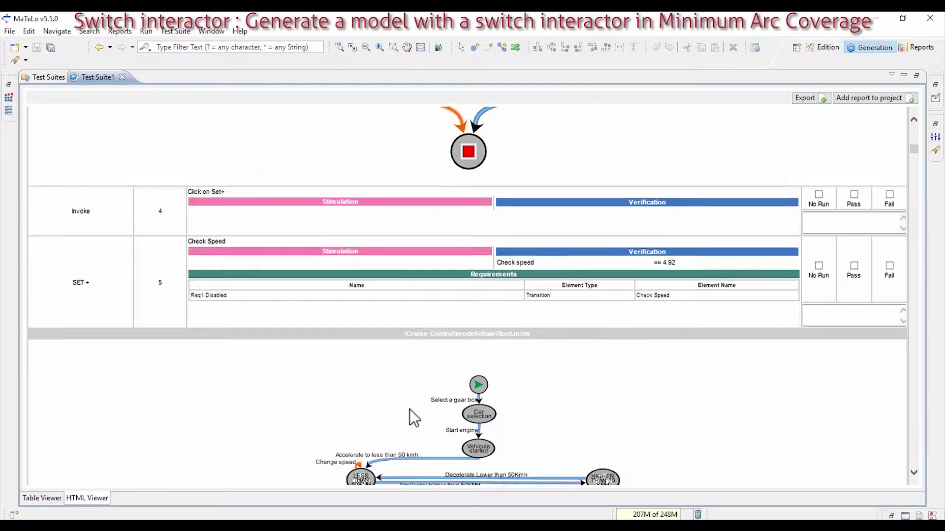
scroll(409, 409, down, 15)
scroll(420, 372, down, 12)
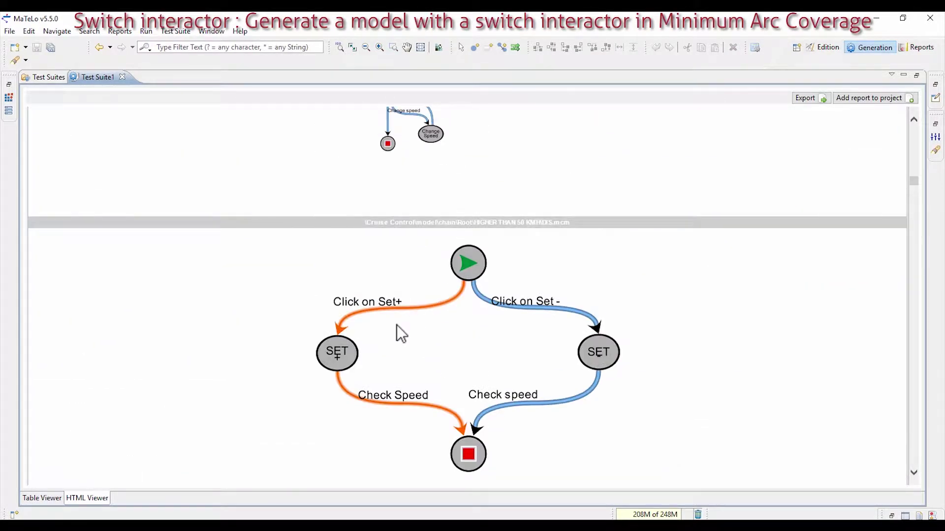
scroll(413, 326, down, 15)
scroll(413, 326, down, 15)
scroll(413, 327, down, 15)
scroll(413, 327, down, 15)
scroll(412, 327, down, 15)
scroll(413, 326, down, 15)
scroll(412, 327, down, 5)
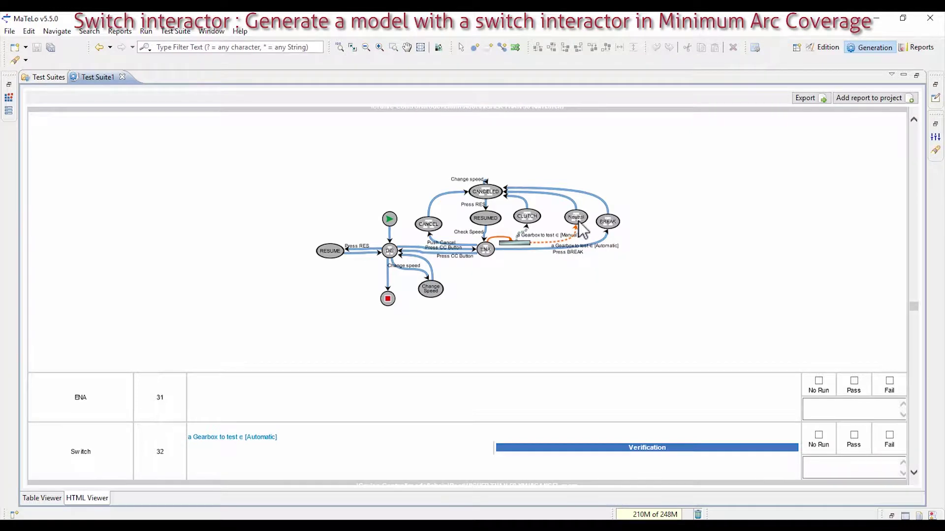
scroll(578, 224, down, 20)
scroll(579, 224, down, 10)
scroll(579, 228, up, 4)
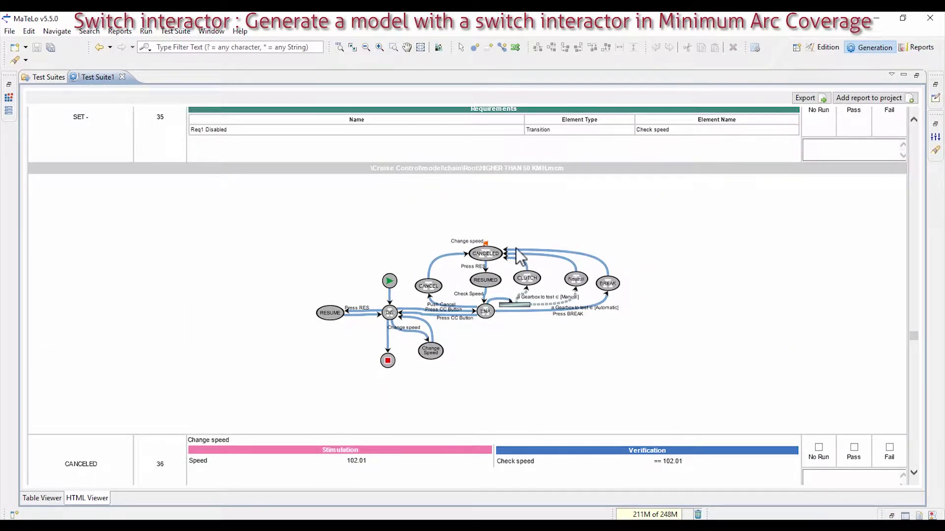
scroll(517, 254, down, 15)
scroll(518, 256, down, 4)
- Open Test Suite2 from the test suites list as an HTML report and examine its gearbox selection step
click(46, 77)
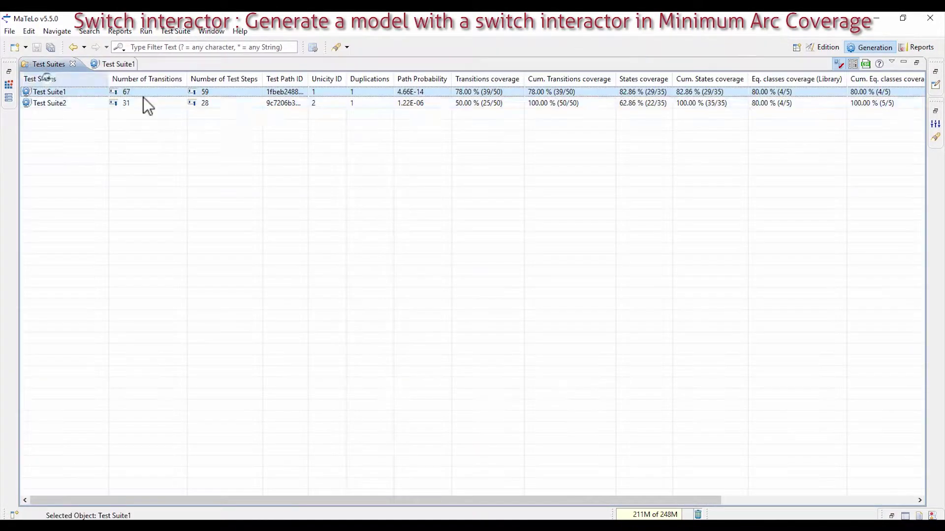
double_click(52, 104)
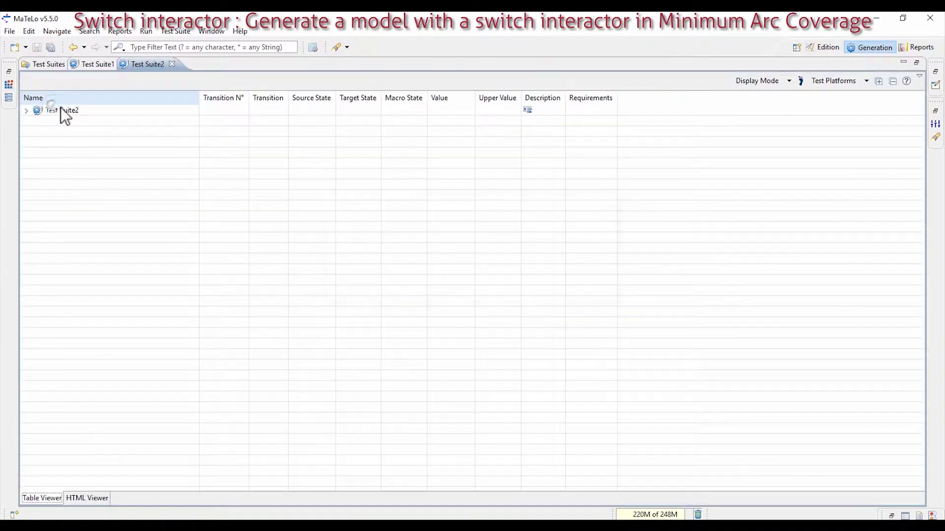
click(83, 499)
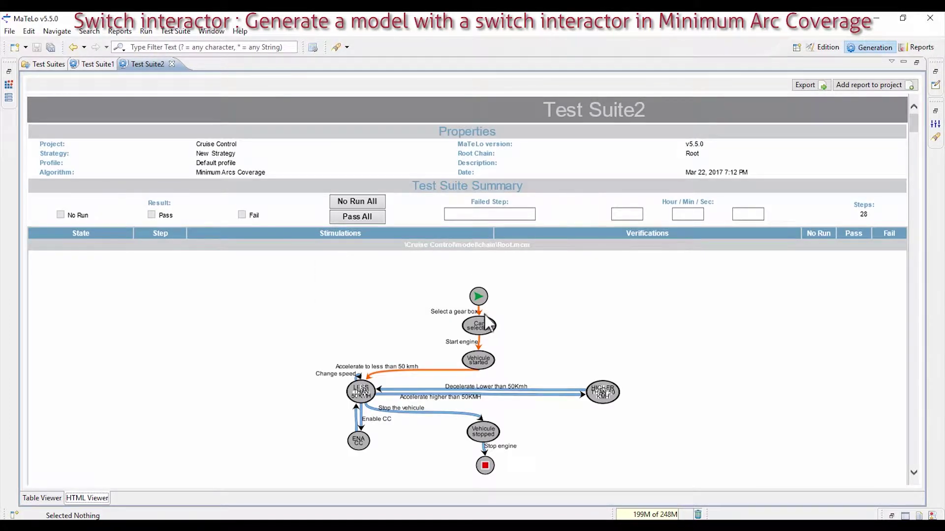
scroll(475, 305, down, 5)
scroll(476, 311, up, 5)
scroll(477, 311, down, 5)
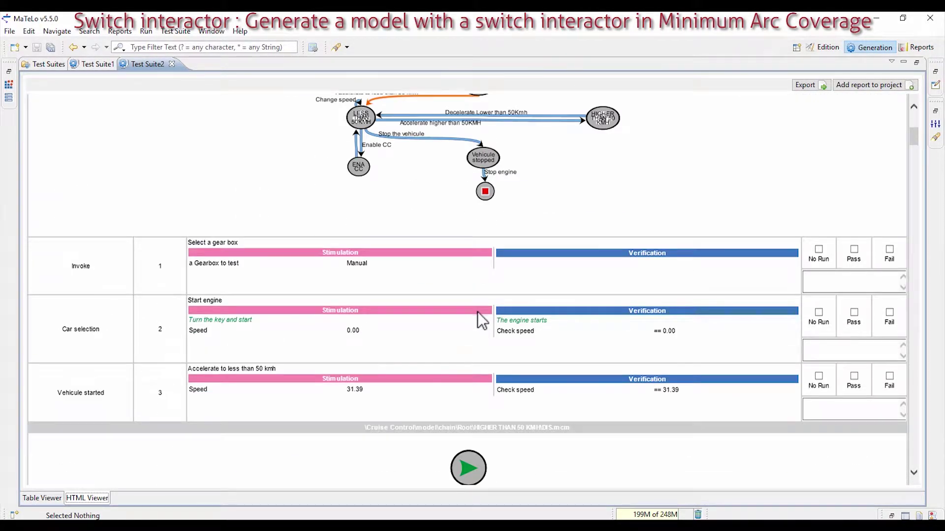
double_click(354, 264)
scroll(448, 232, up, 3)
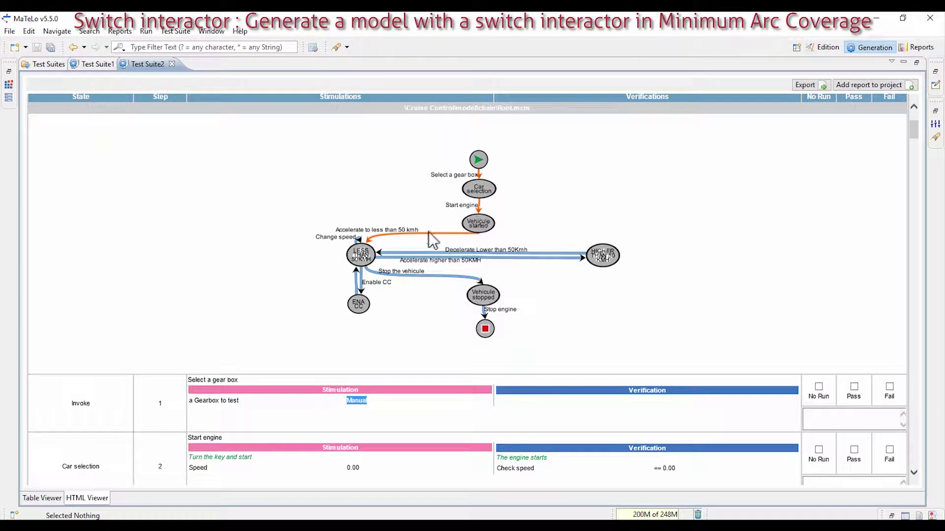
- Follow Test Suite2's path through the HIGHER THAN 50 KMH chain to examine which switch branch it takes
scroll(364, 255, down, 20)
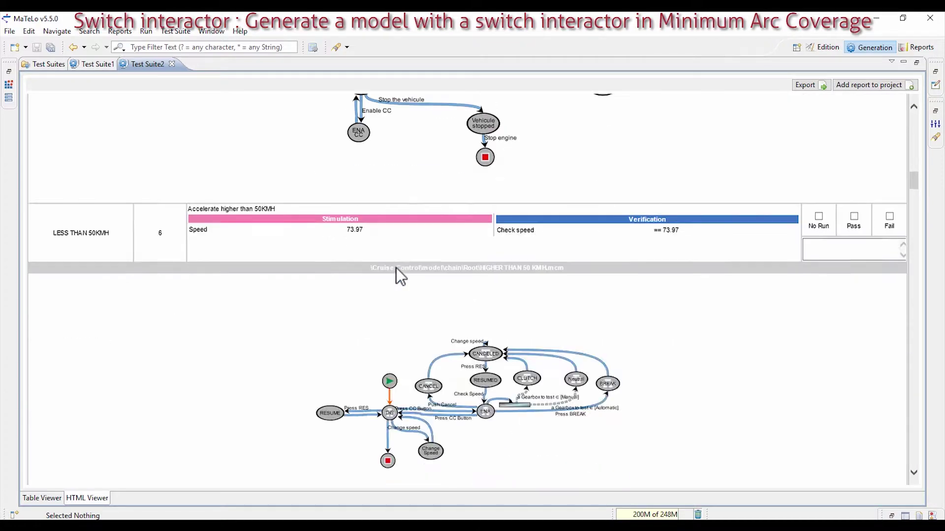
scroll(401, 270, down, 15)
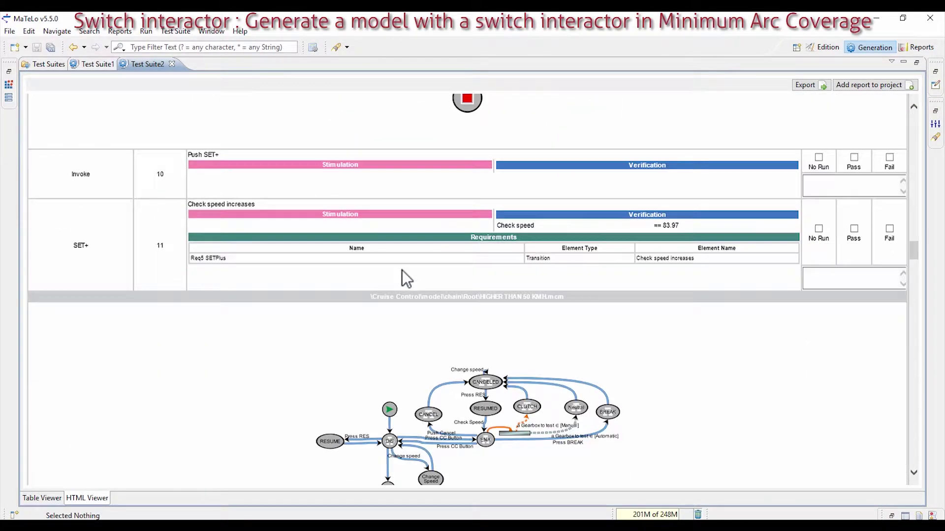
scroll(402, 270, up, 1)
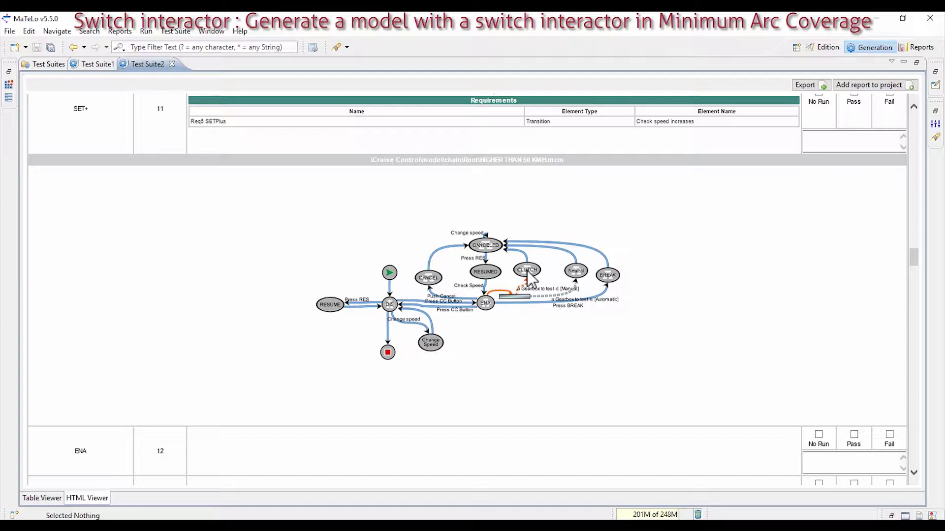
scroll(527, 271, down, 12)
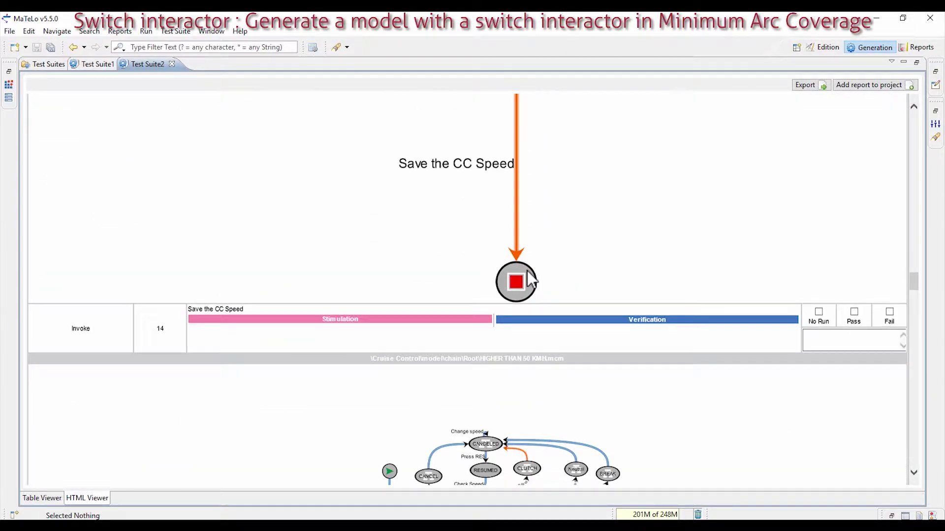
scroll(527, 271, down, 3)
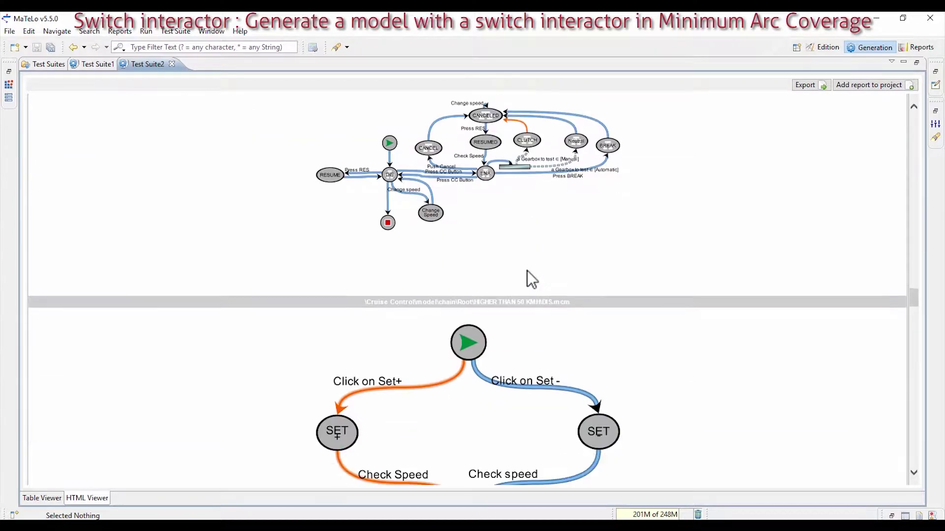
- Check the HIGHER THAN 50 KMH chain in the Edition perspective and return to the Generation perspective
click(828, 47)
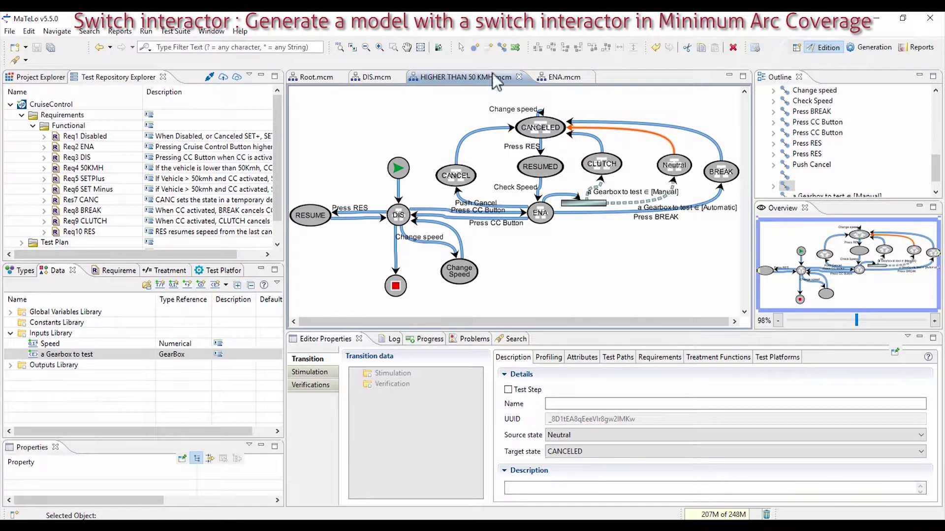
click(871, 47)
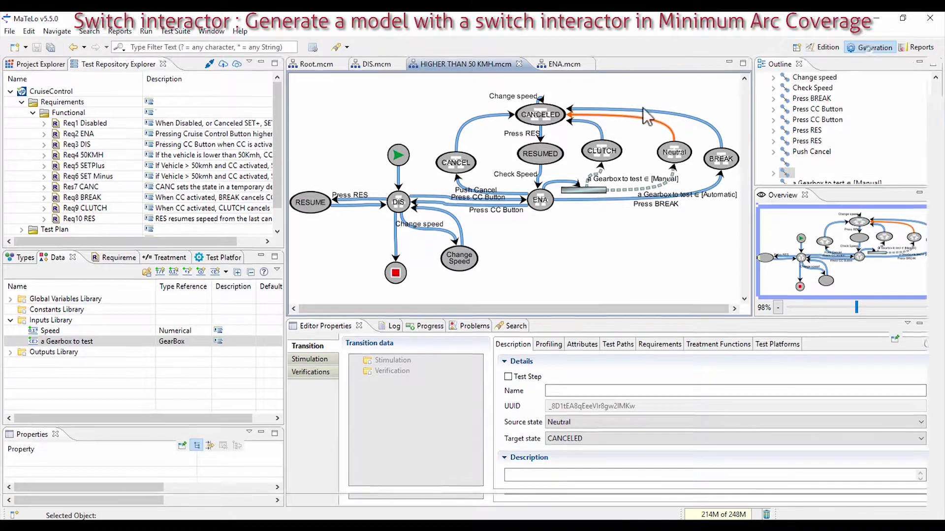
click(54, 64)
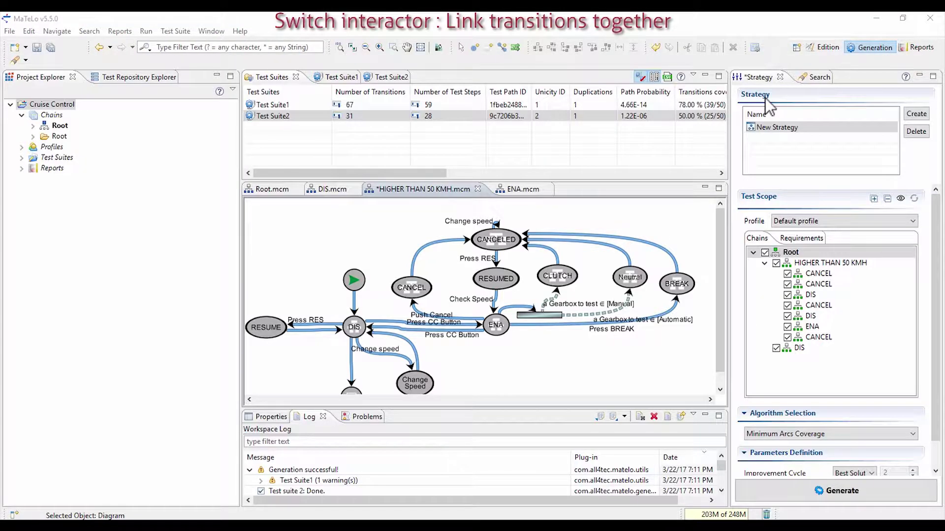
- In the Root chain of the Edition perspective, set the gearbox stimulation of Select a gear box to the fixed value Manual
click(823, 47)
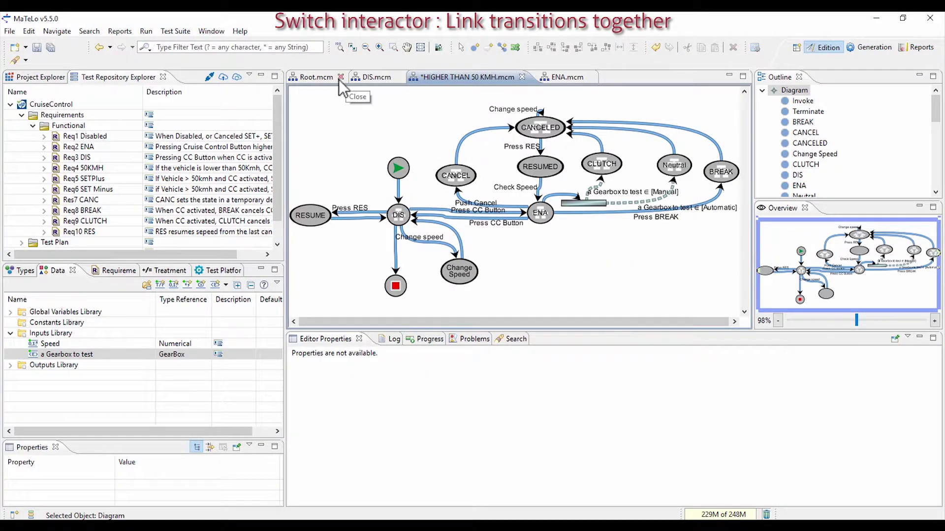
click(315, 78)
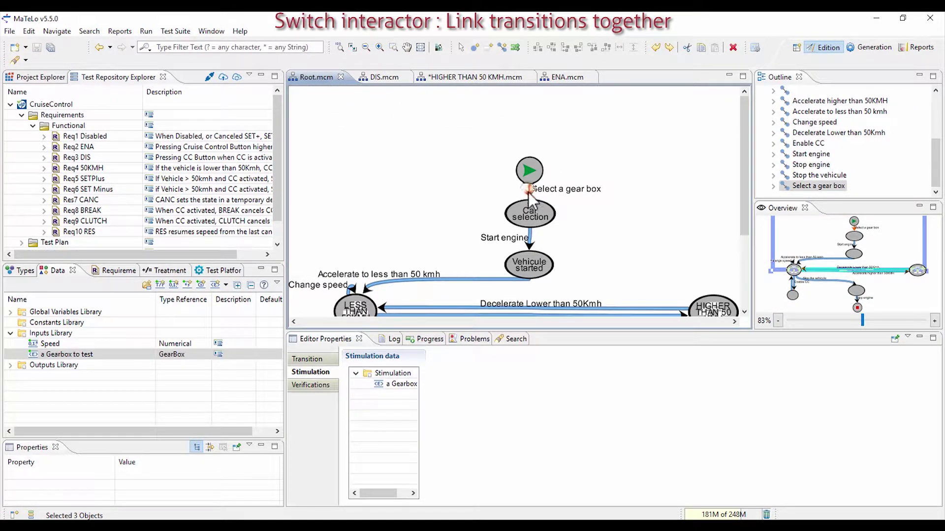
click(389, 384)
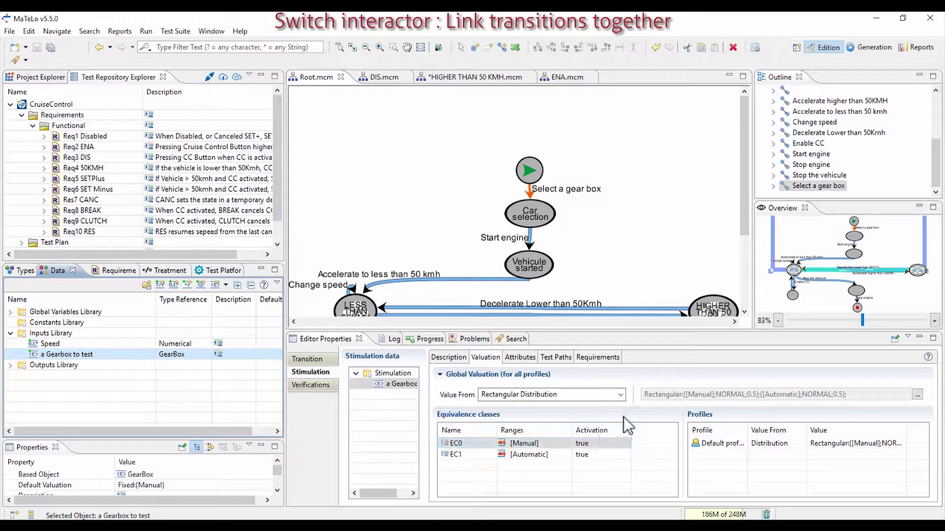
click(620, 394)
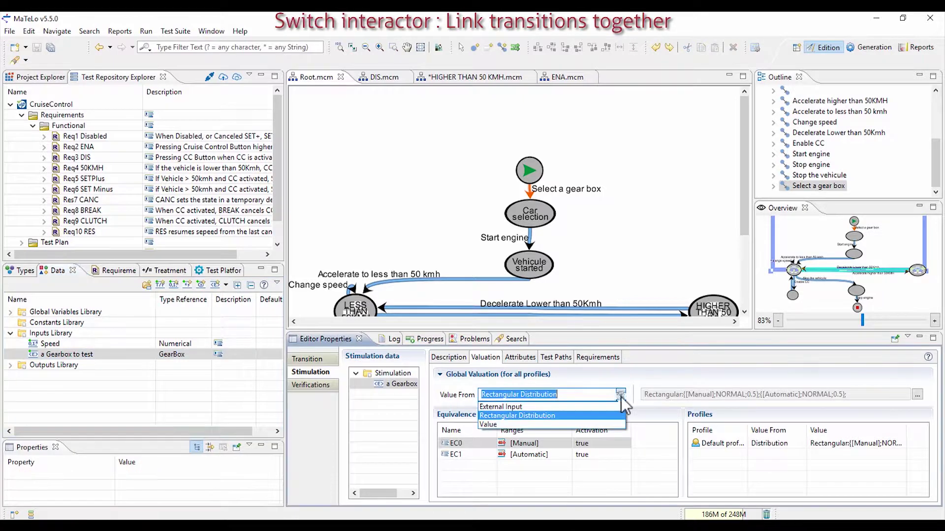
click(525, 423)
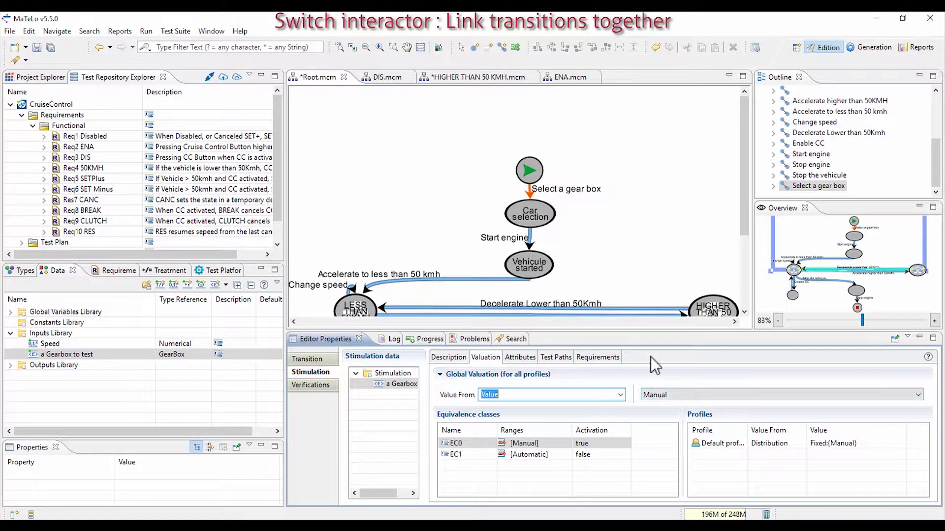
click(664, 391)
click(664, 393)
- Move the Car selection state to the left of the Invoke state and rename it "Car selection : Manual Car"
drag(542, 211, 461, 206)
click(345, 339)
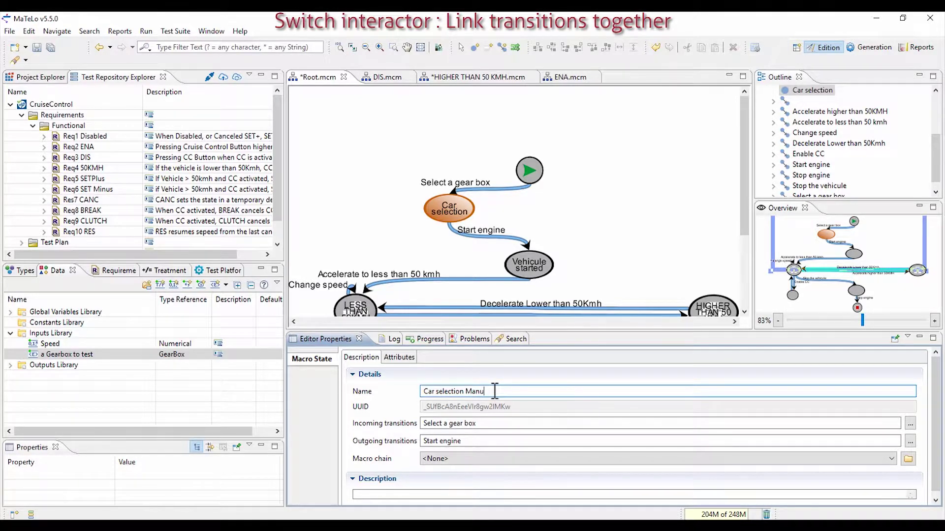
text(al Car)
text(:)
key(Return)
- Add a state to the right of the manual car state and name it "Car Selection Automatic Car"
click(475, 47)
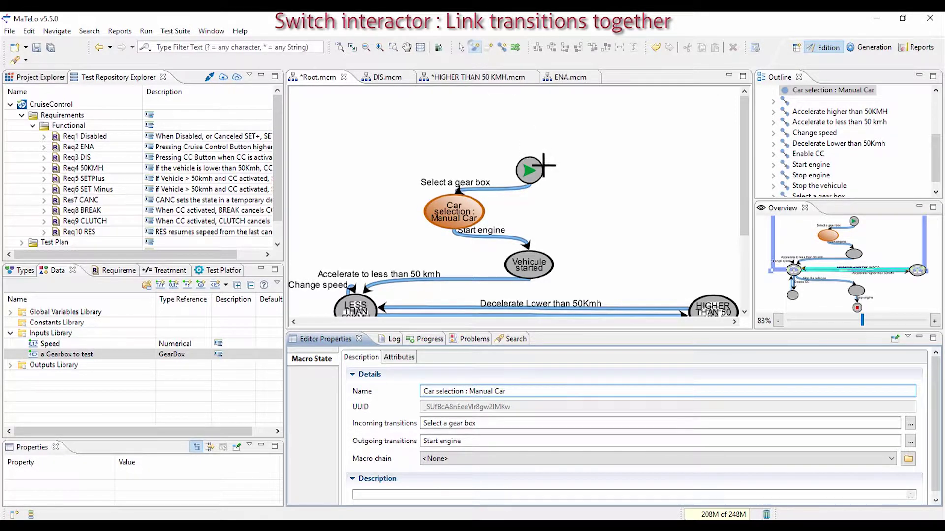
click(574, 205)
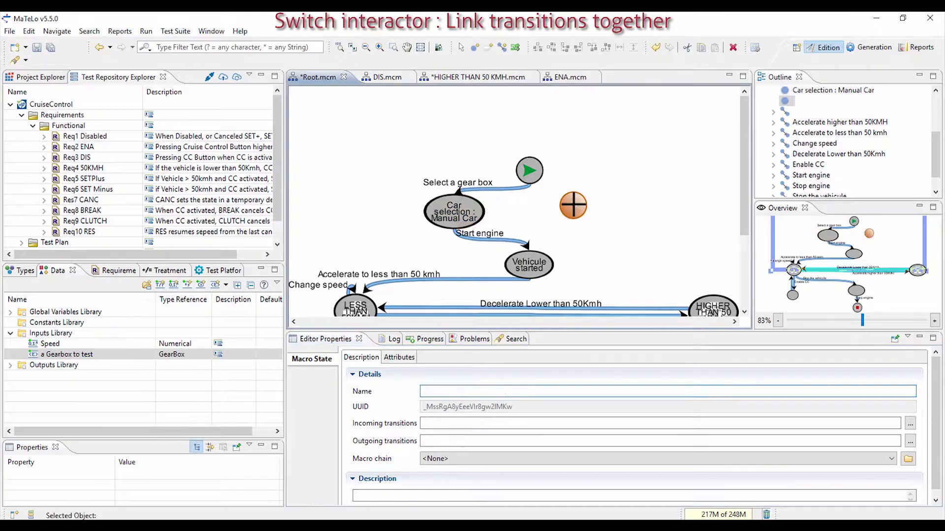
click(526, 391)
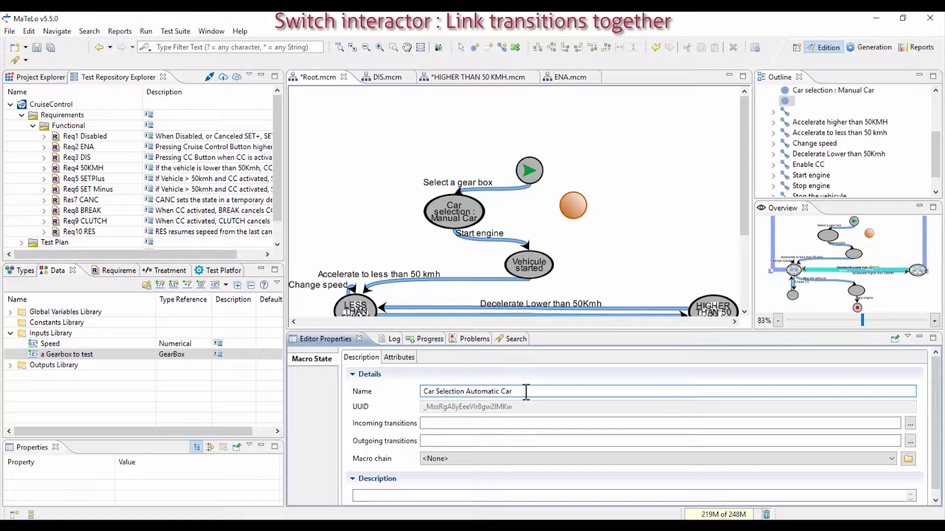
key(Return)
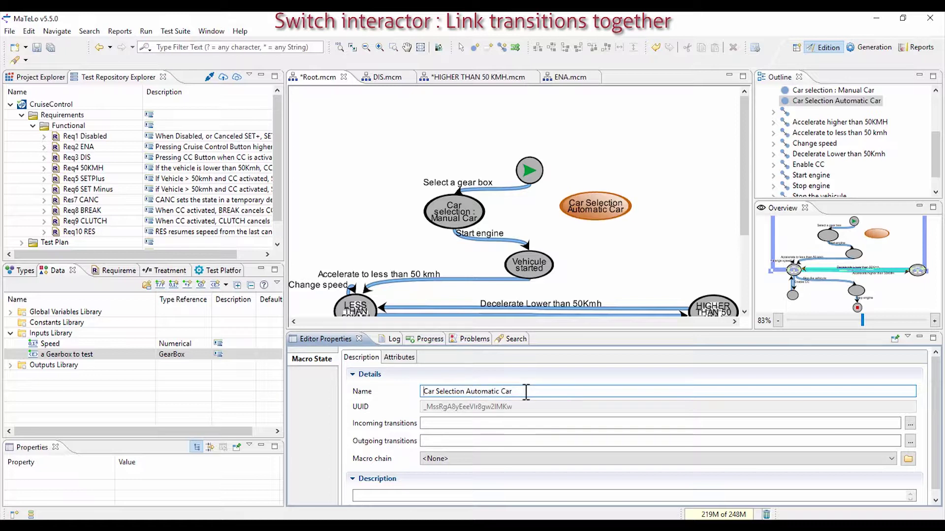
- Link the Invoke state to Car Selection Automatic Car with a new transition
click(504, 46)
click(529, 172)
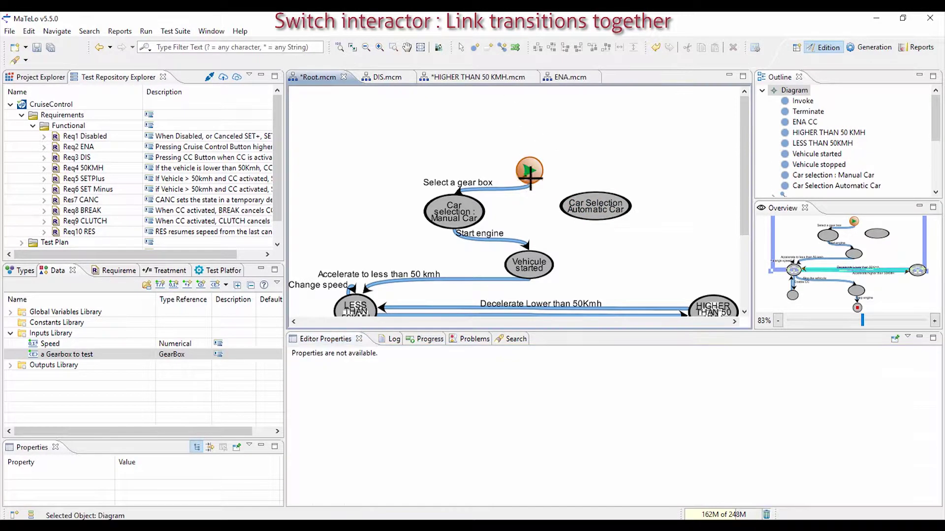
click(586, 209)
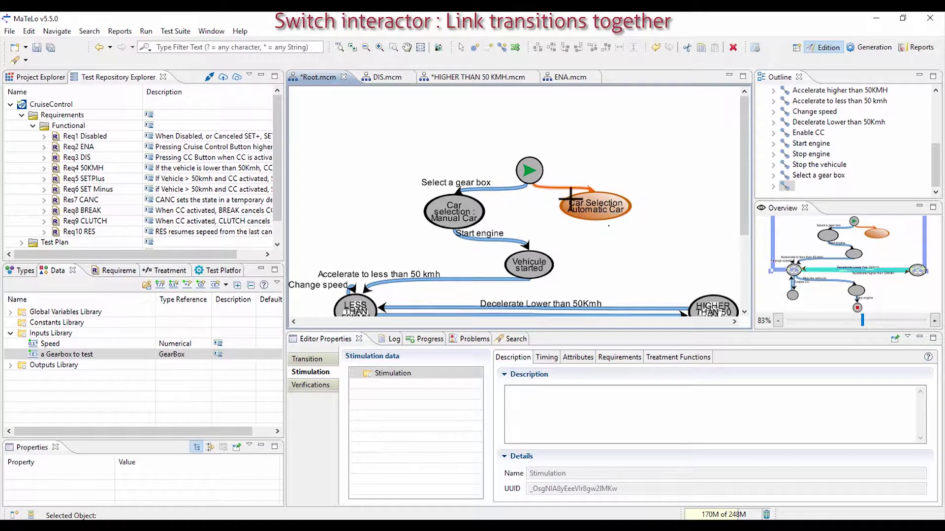
right_click(389, 138)
key(Escape)
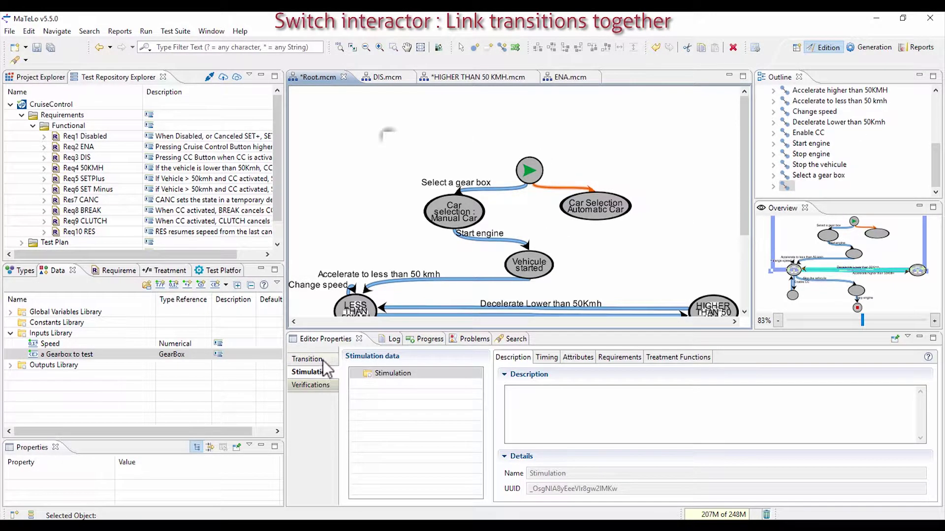
- Name the transition from Invoke to Car Selection Automatic Car "Select a gear box automatic"
click(323, 359)
click(570, 403)
text(Select a gear box au)
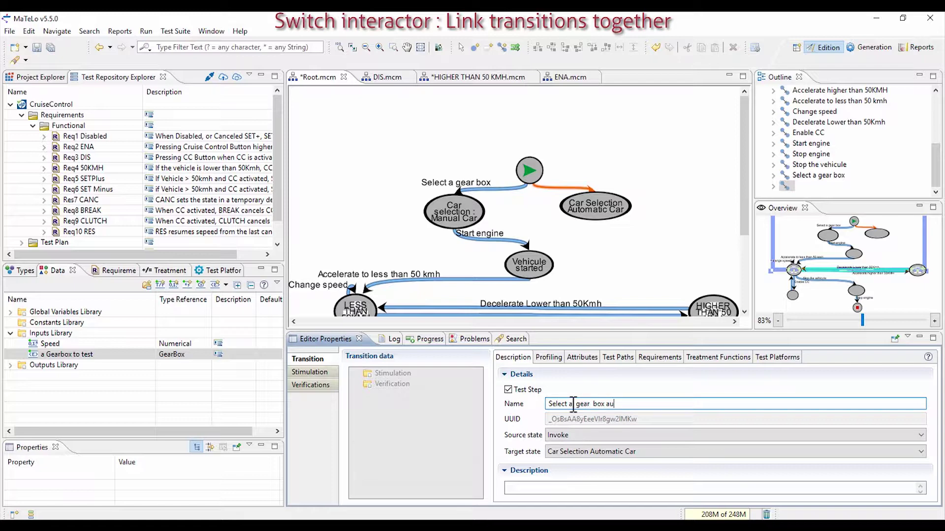
key(Return)
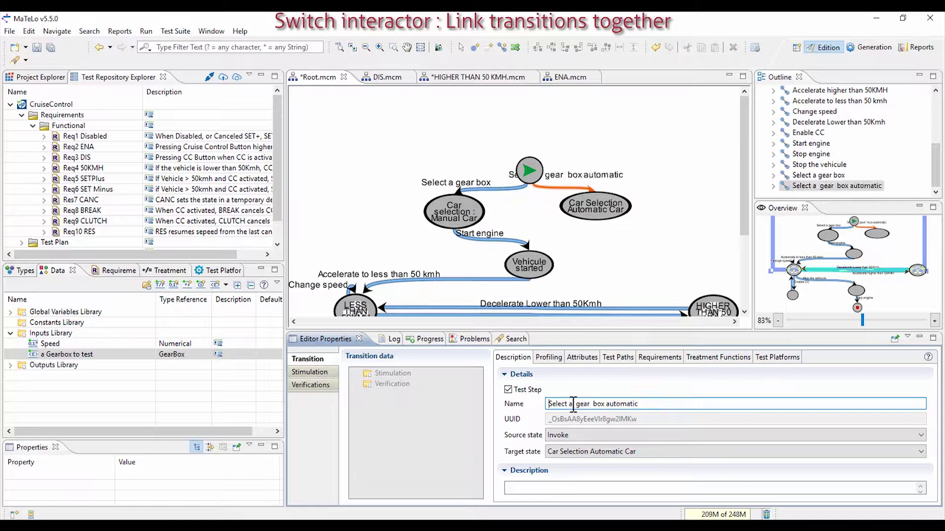
- Add the "a Gearbox to test" input as a stimulation of the automatic gear box transition and set its value to Automatic
click(329, 372)
drag(72, 353, 377, 381)
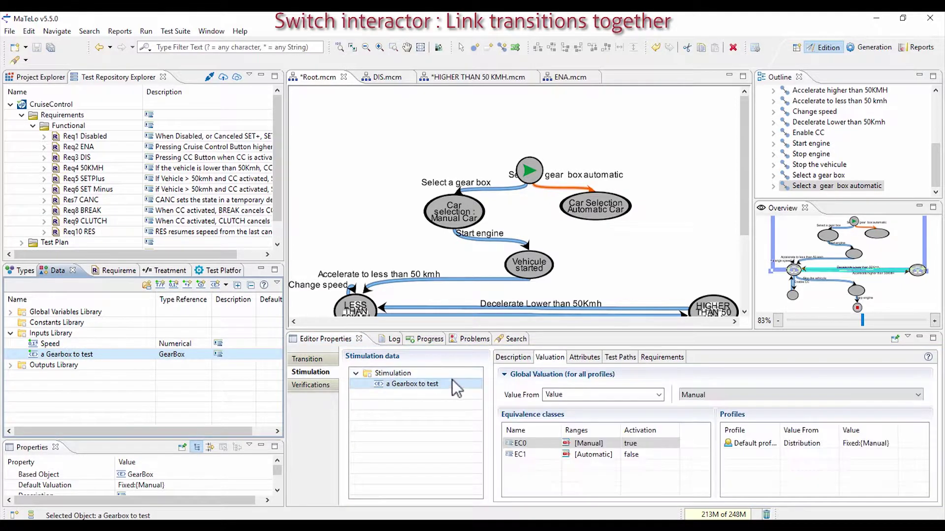
click(695, 395)
click(697, 407)
- Add an unnamed state between the two car selection states and move the source of the Start engine transition onto it
click(502, 48)
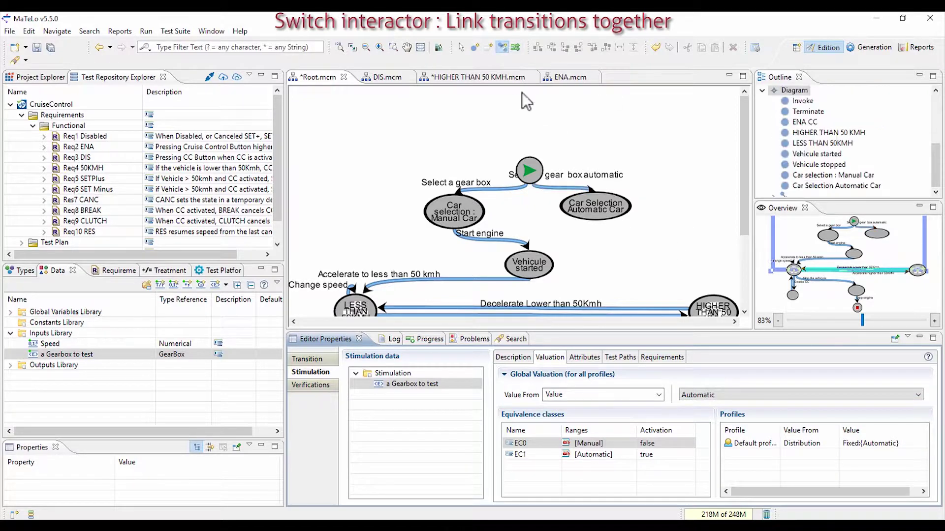
click(522, 226)
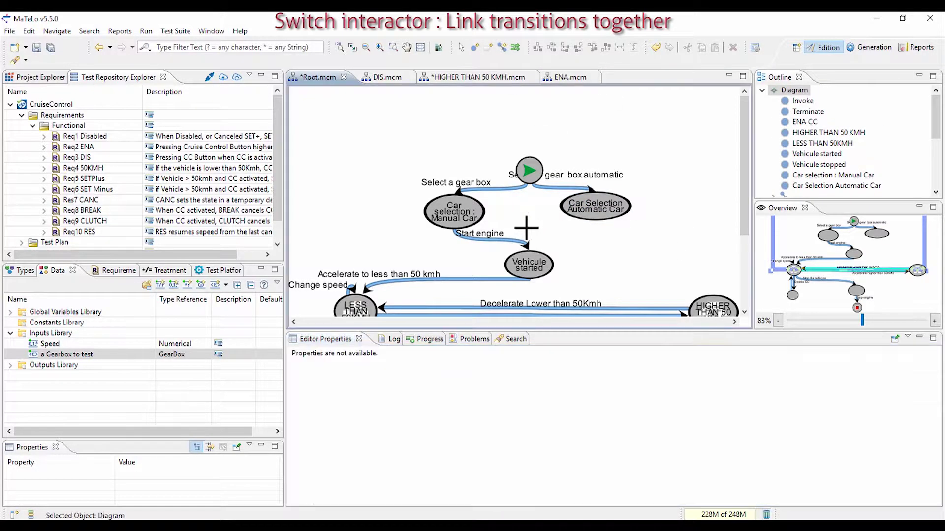
click(475, 47)
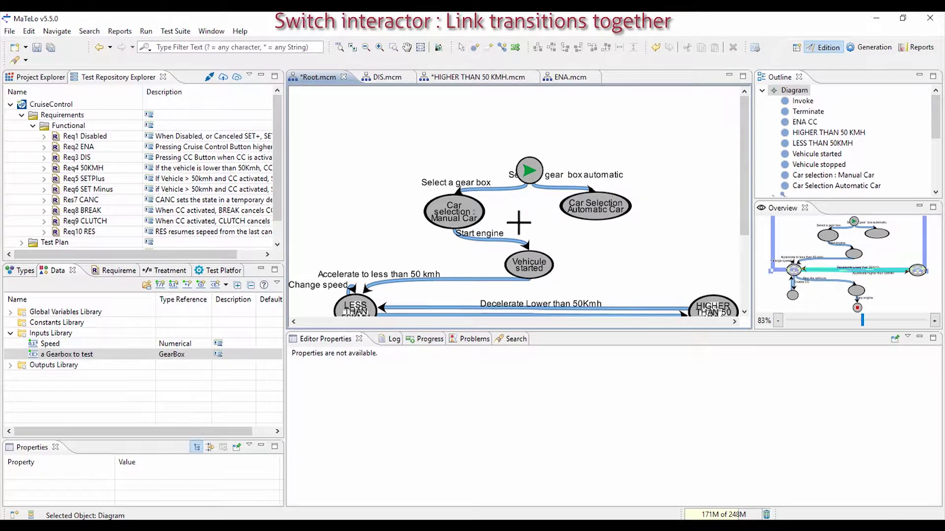
click(519, 223)
click(493, 391)
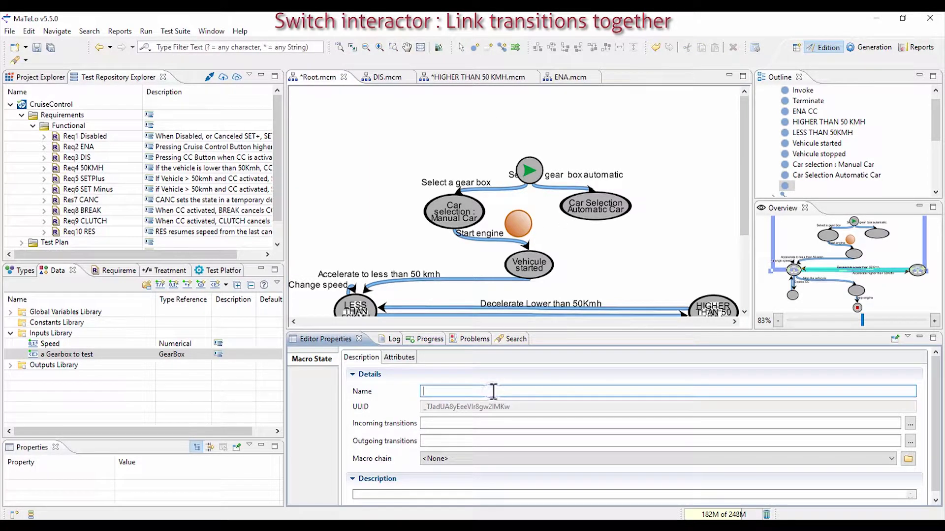
right_click(582, 272)
click(609, 279)
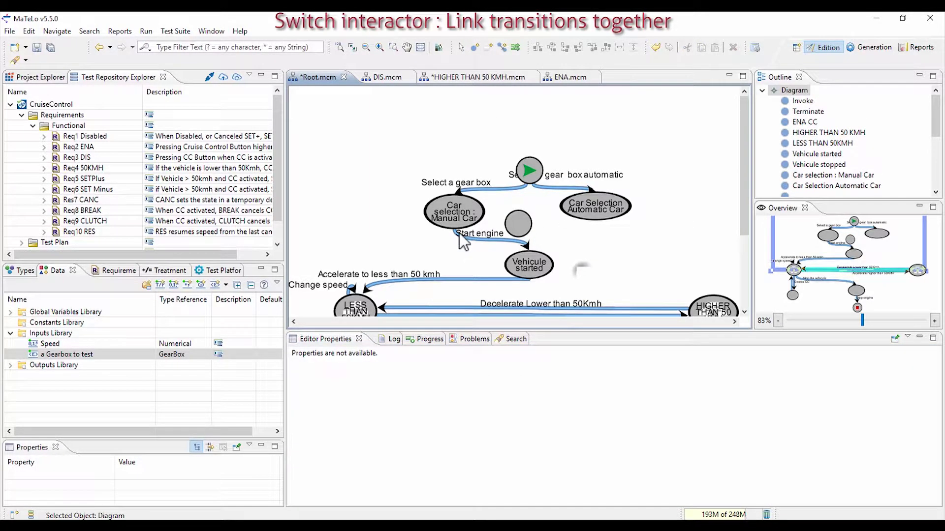
click(459, 233)
drag(515, 228, 517, 226)
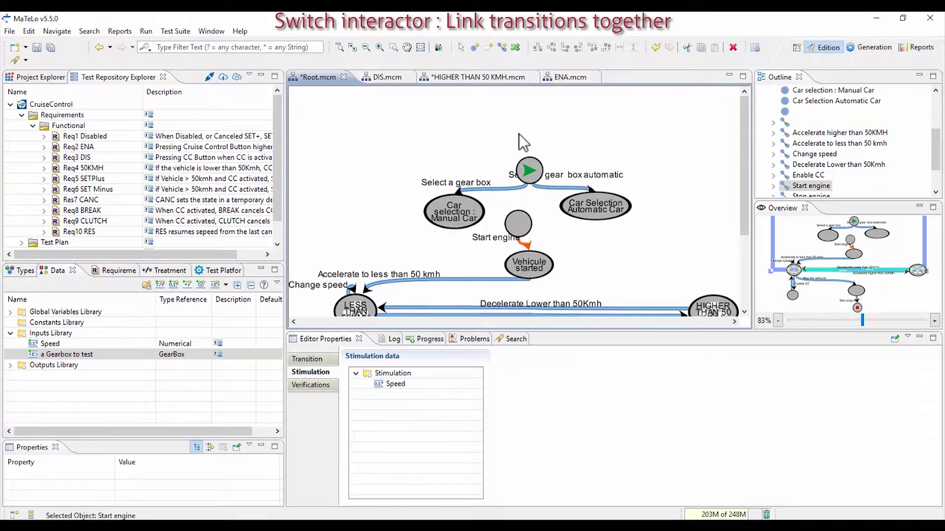
- Link the manual and automatic car selection states to the unnamed middle state with one transition each
click(501, 47)
click(467, 211)
click(515, 224)
click(573, 207)
click(517, 223)
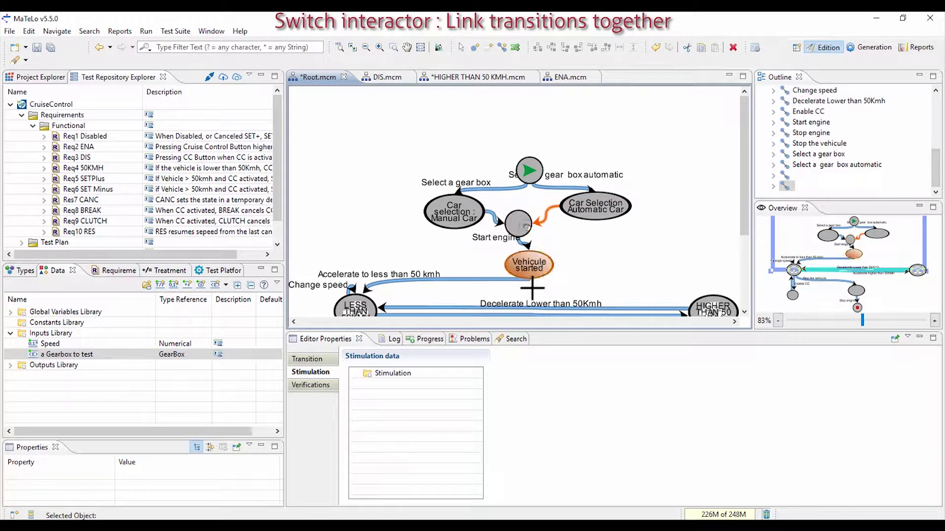
- Clear the Test Step option on both transitions leading into the unnamed state
click(306, 361)
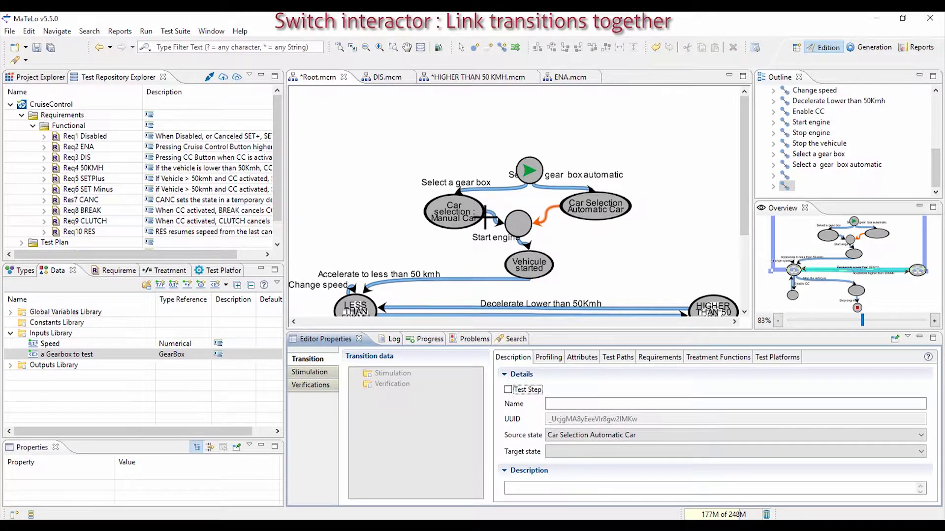
right_click(484, 217)
click(465, 268)
click(492, 218)
click(508, 389)
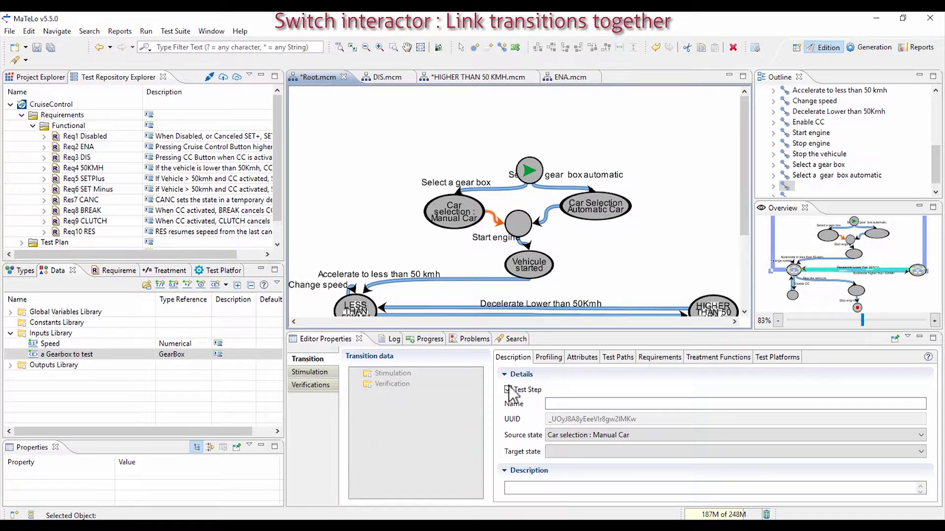
- Spread the manual and automatic car states further apart and move the Invoke state slightly up between them
drag(457, 216, 435, 215)
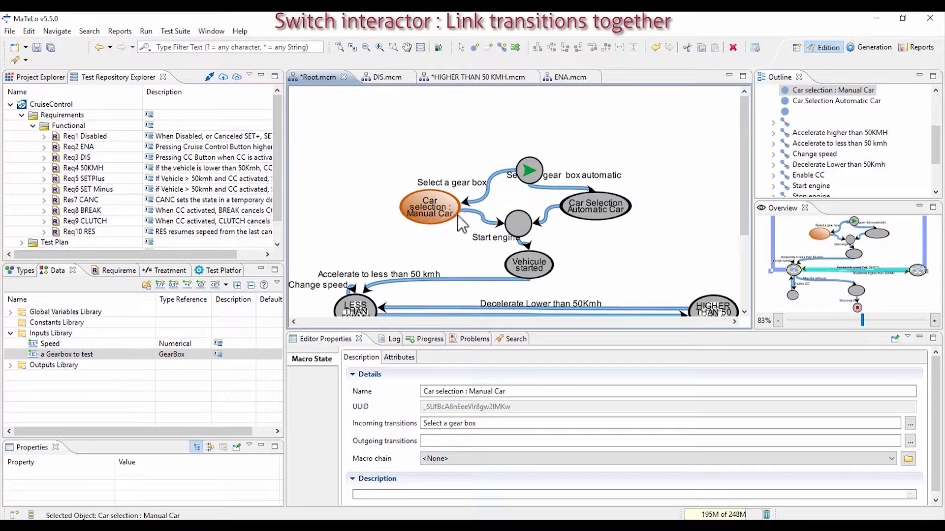
drag(610, 207, 638, 208)
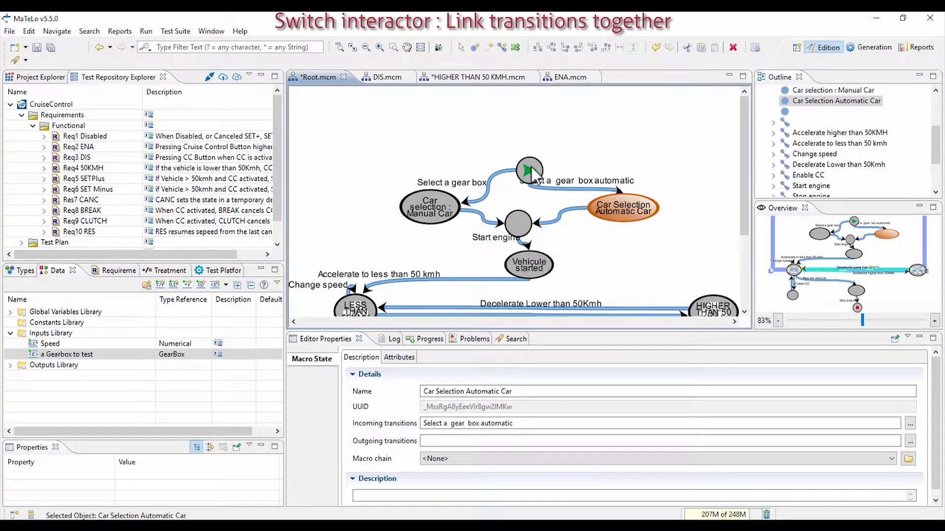
click(530, 173)
drag(530, 173, 521, 159)
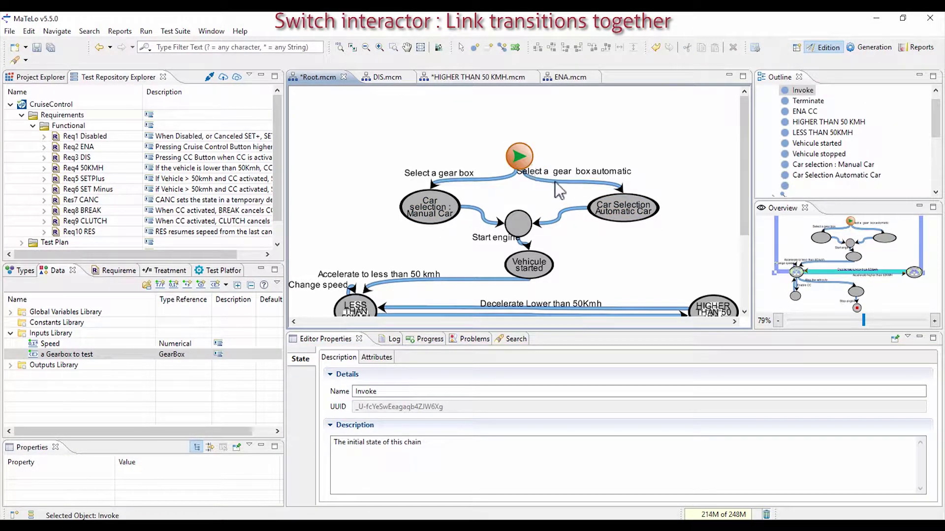
- Rename the transition from Invoke to the manual car state "Select a gear box manual"
click(463, 178)
click(623, 406)
text(manual)
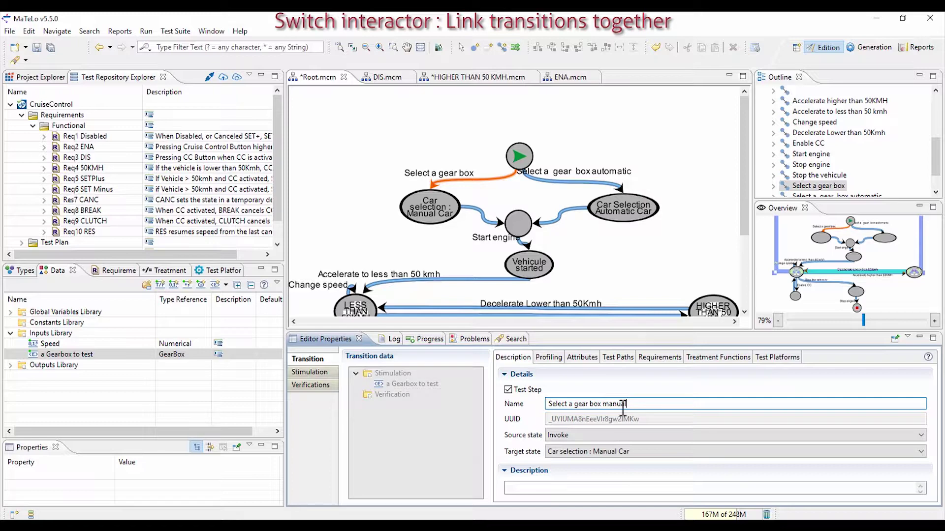
- Compare the gearbox values stimulated on the two Root selection transitions with the Manual and Automatic switch branches in HIGHER THAN 50 KMH
double_click(423, 383)
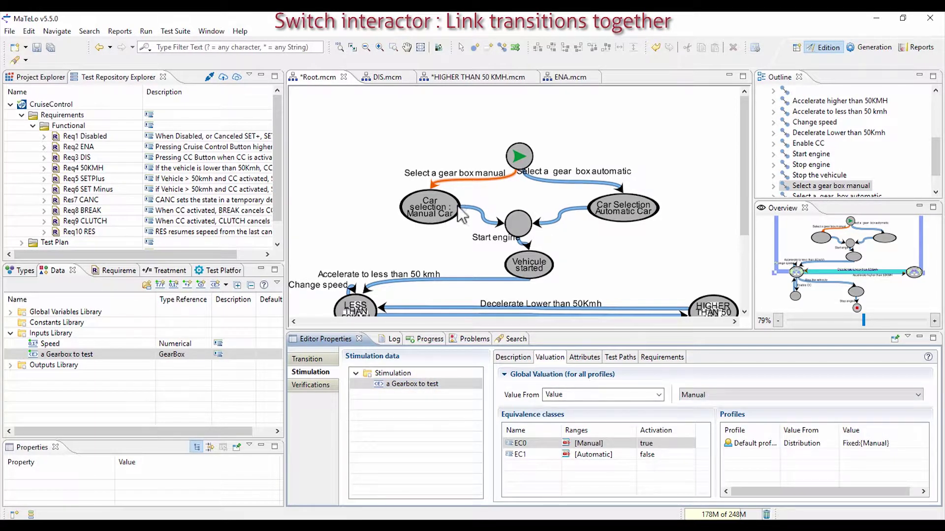
click(586, 183)
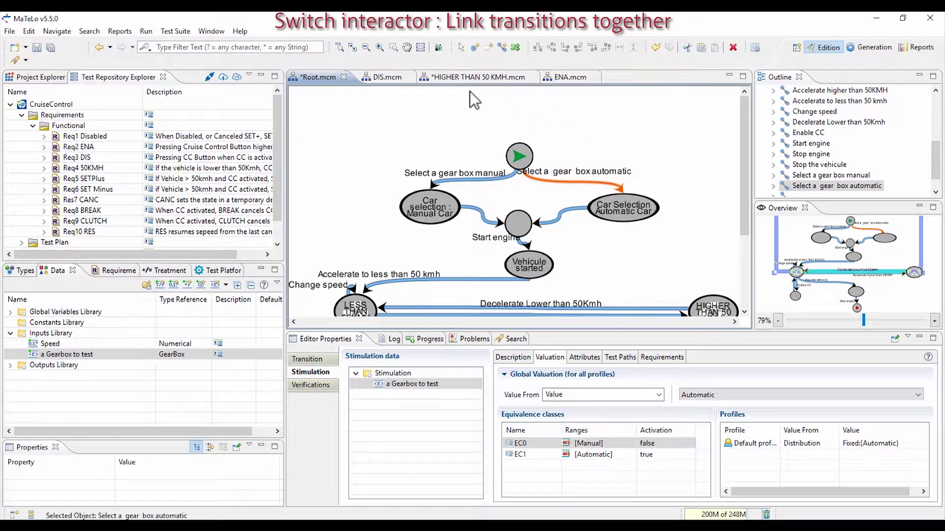
click(468, 76)
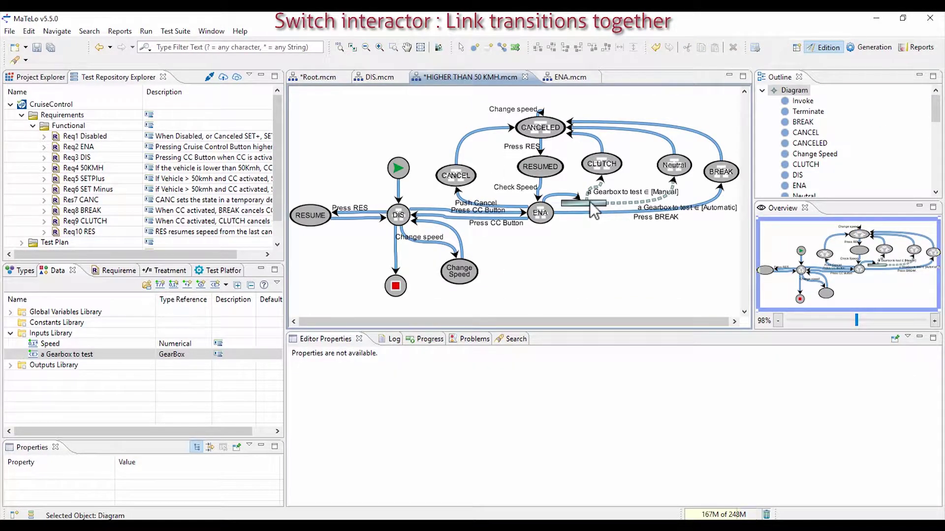
click(673, 187)
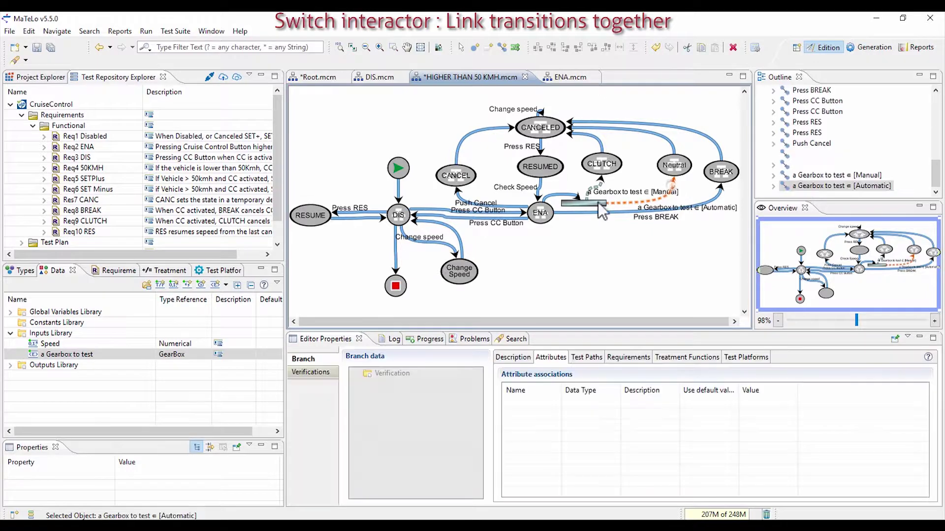
click(309, 82)
click(466, 178)
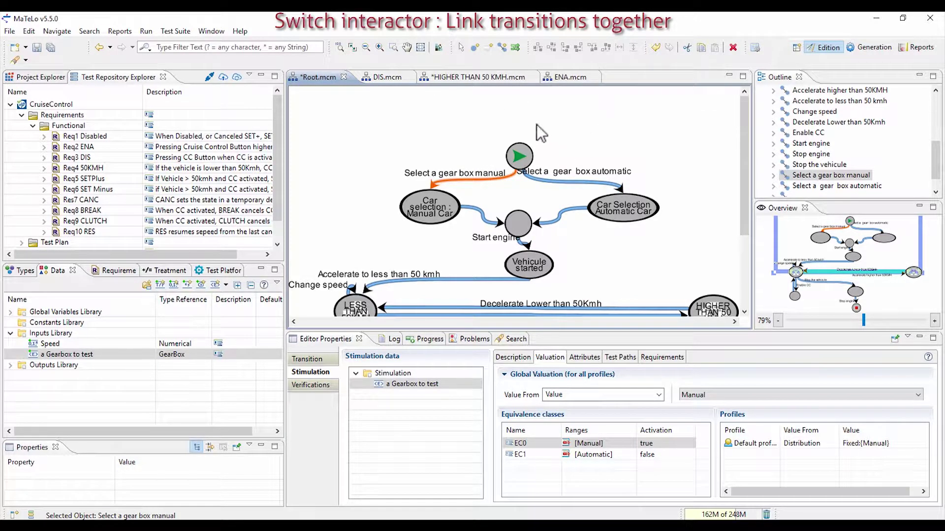
click(484, 75)
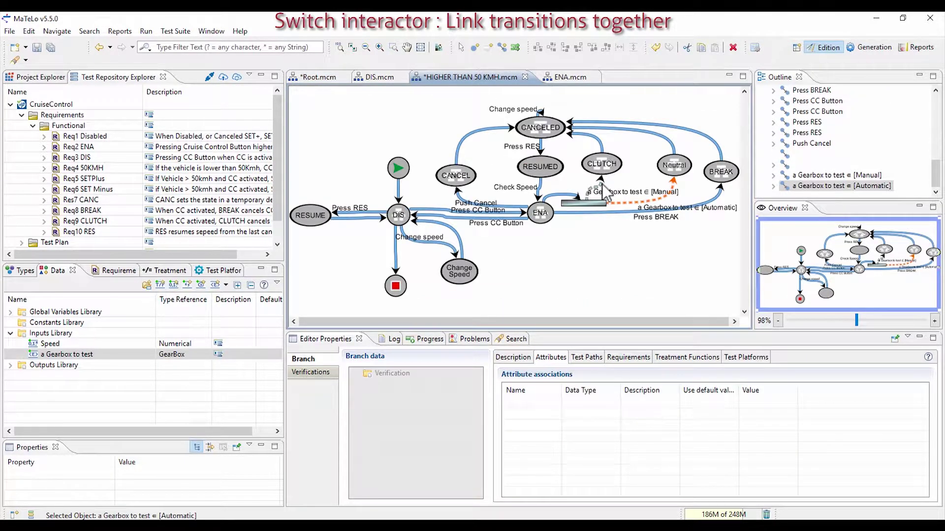
click(598, 182)
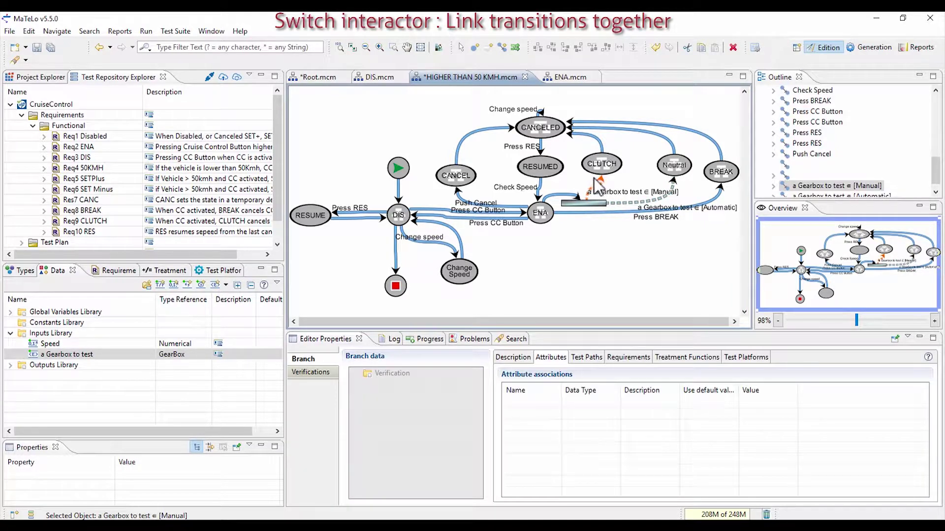
click(317, 81)
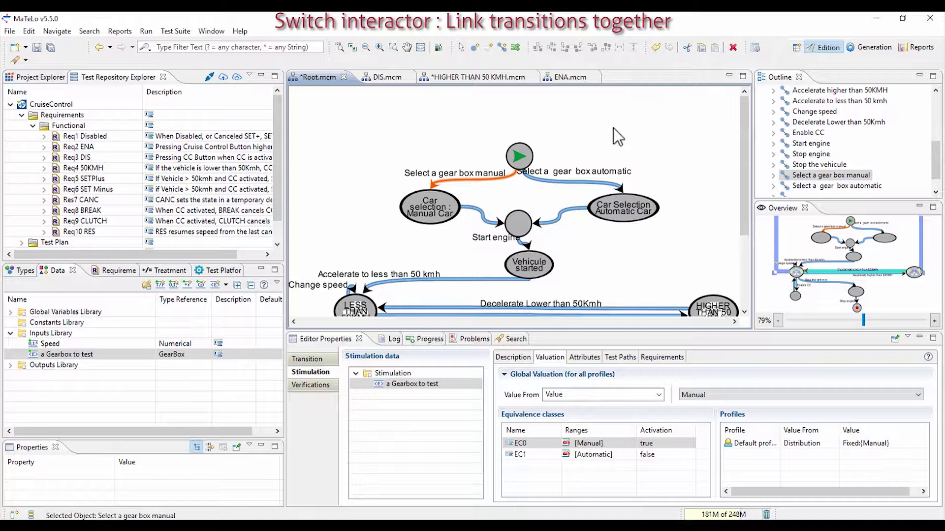
- Regenerate the test suites for the Root chain with the Minimum Arcs Coverage algorithm
click(867, 47)
click(819, 481)
click(546, 283)
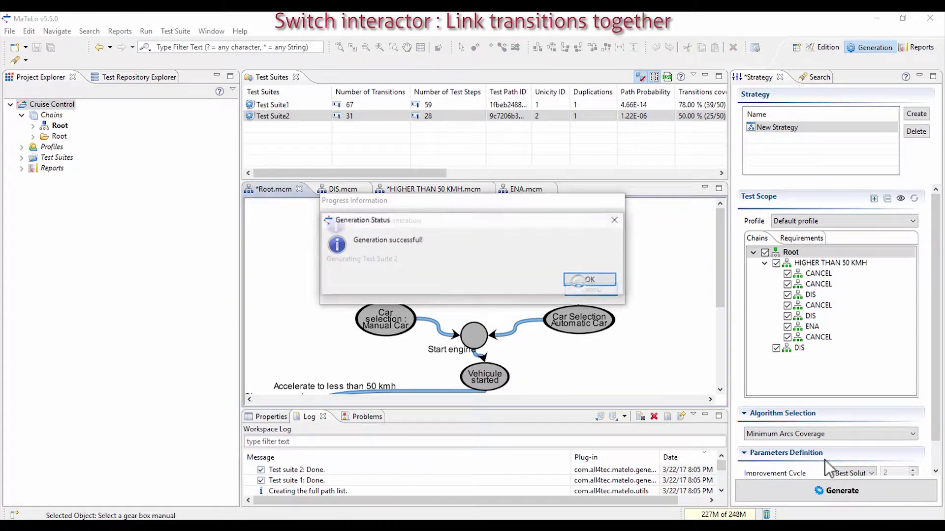
click(601, 284)
- Open Test Suite2 as a maximized HTML report and examine its gearbox stimulation and the switch branch taken
double_click(266, 116)
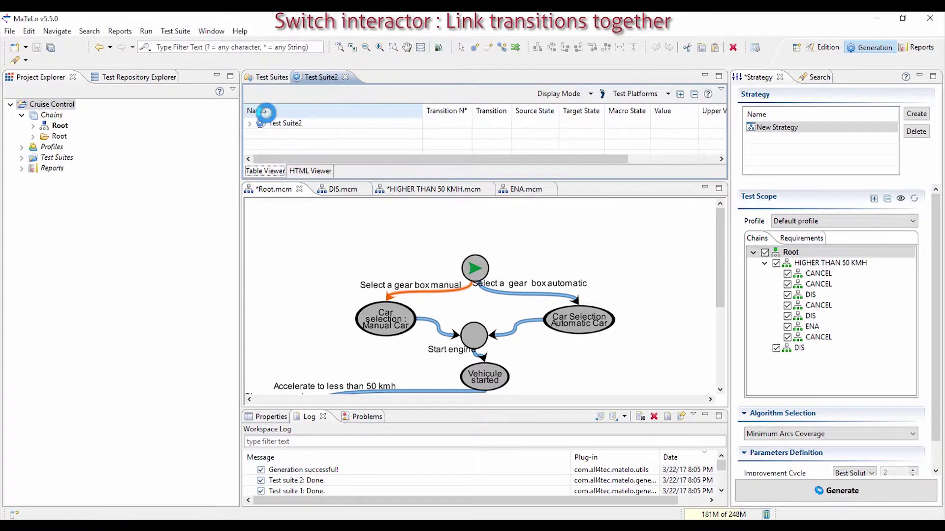
click(305, 172)
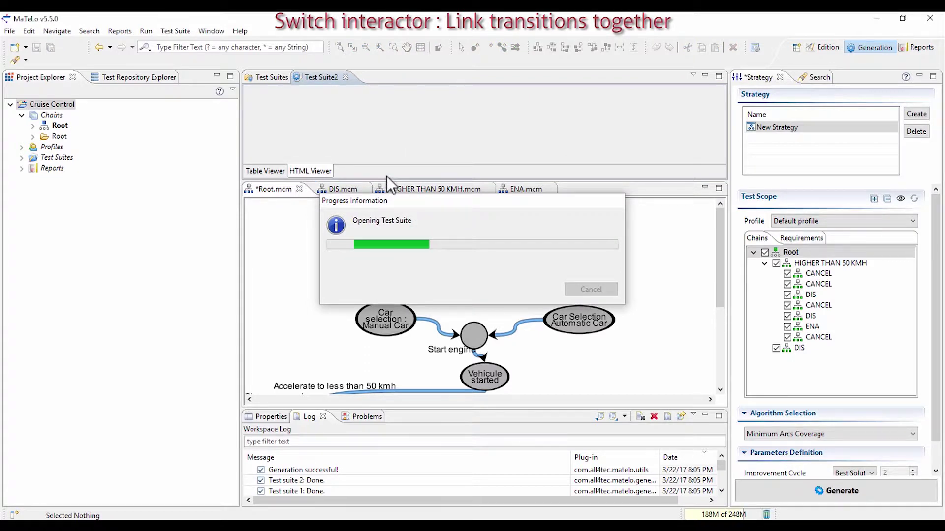
double_click(327, 82)
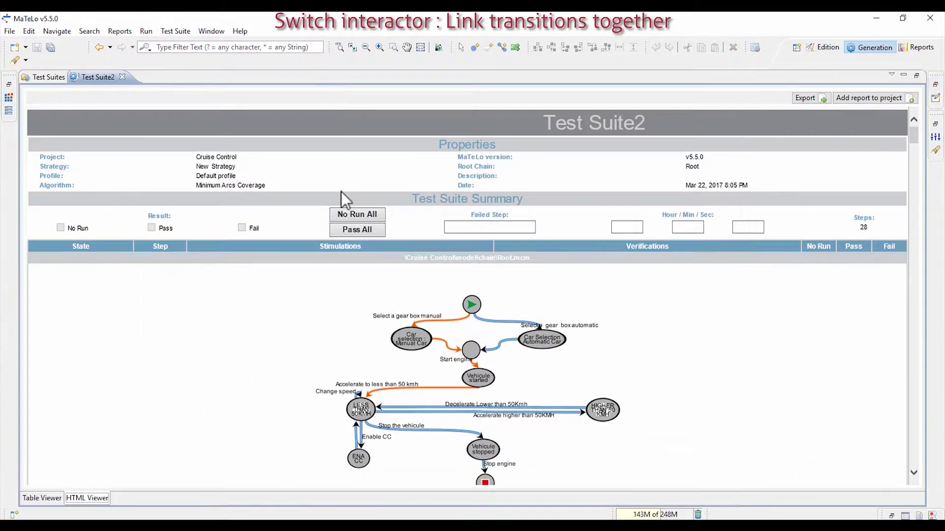
scroll(434, 187, down, 3)
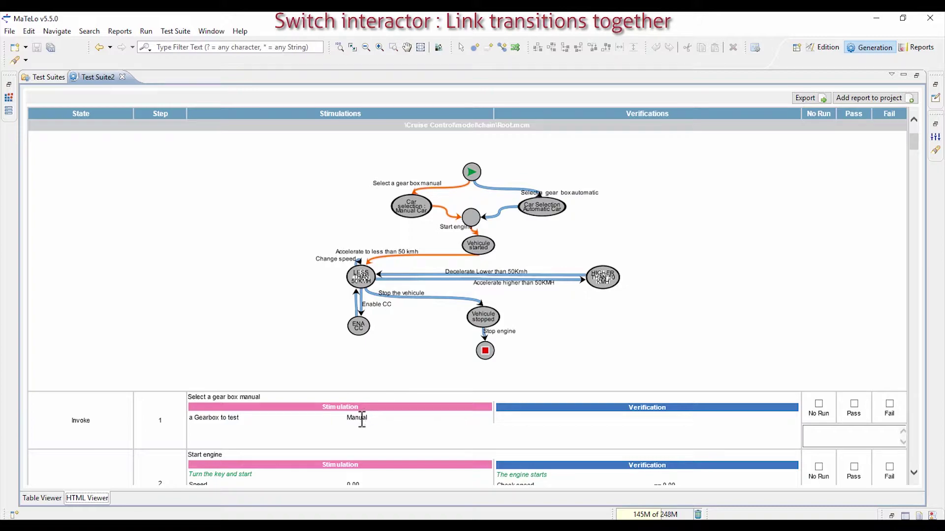
scroll(511, 336, down, 15)
scroll(511, 336, down, 10)
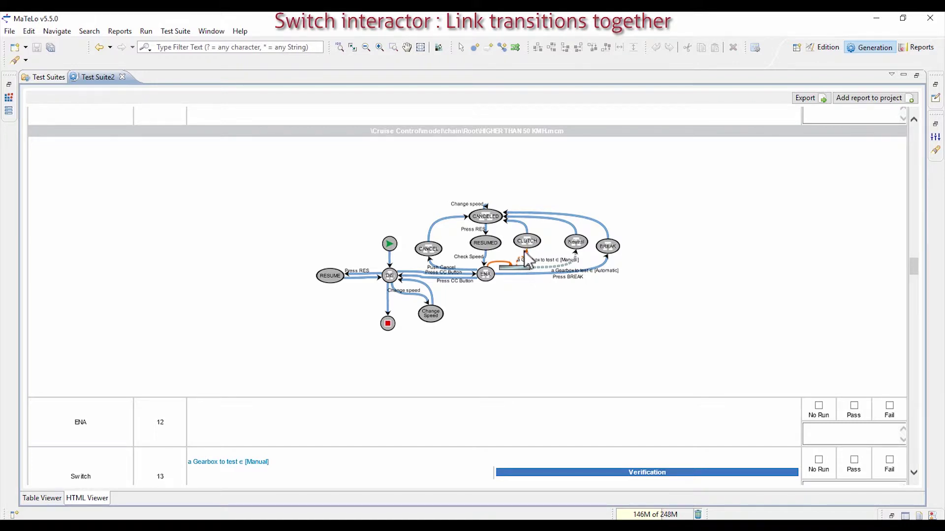
- Return to the test suites list, select Test Suite1 and restore the full Generation layout
click(52, 75)
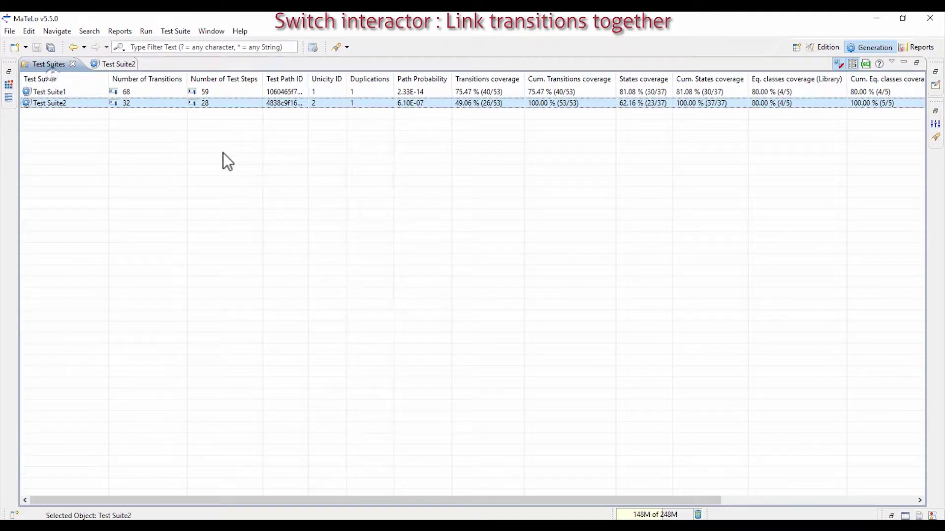
click(90, 93)
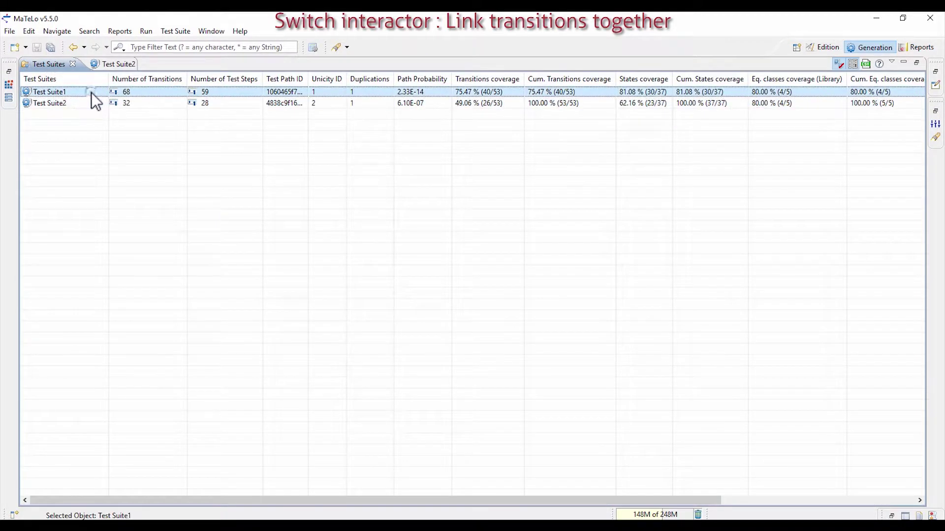
click(935, 72)
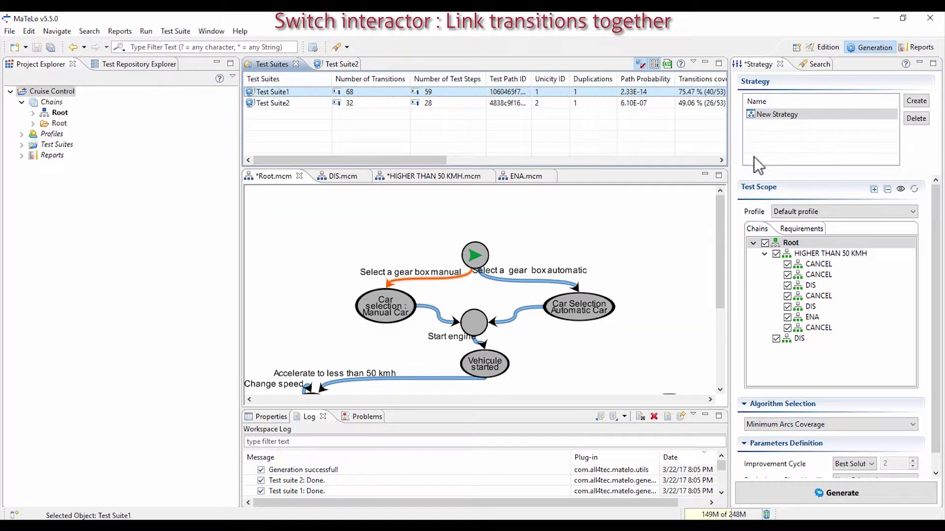